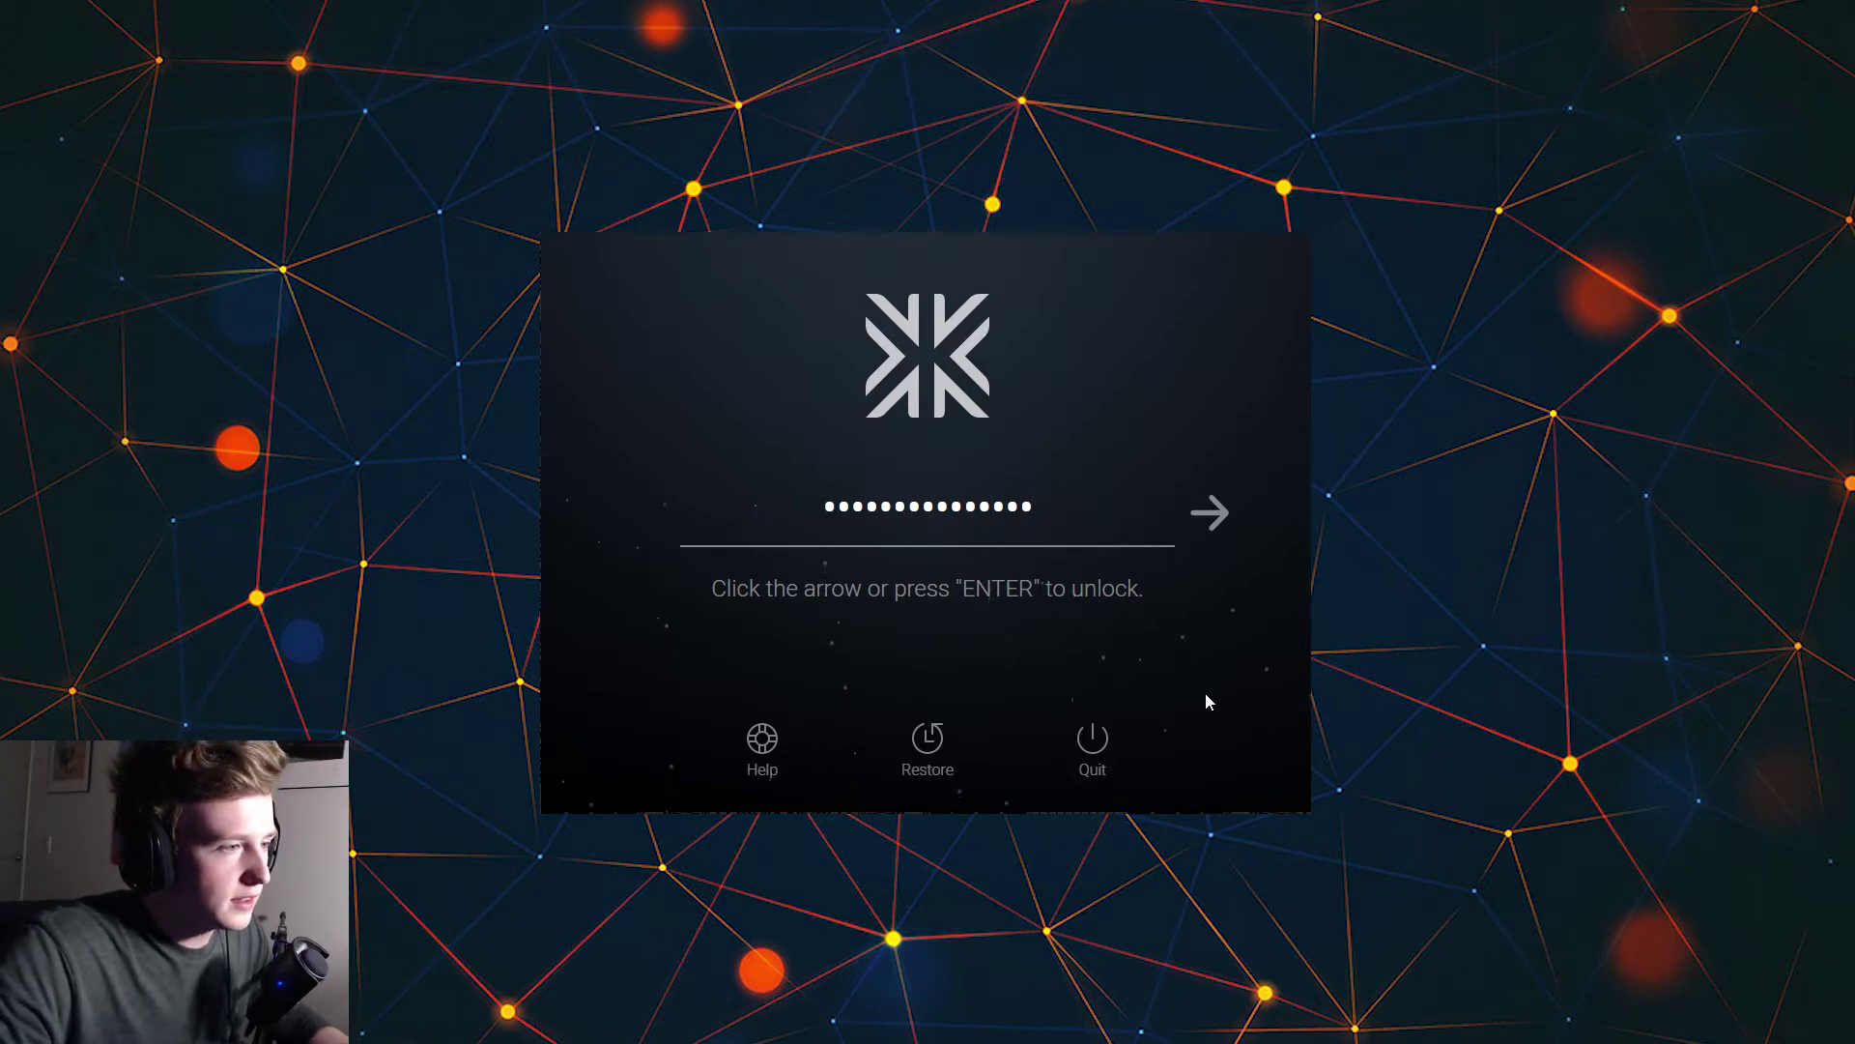
# Unlock the wallet to show Bitcoin $725.31, Dash $441.29 and Litecoin $356.23 in the portfolio.
pyautogui.press('Return')
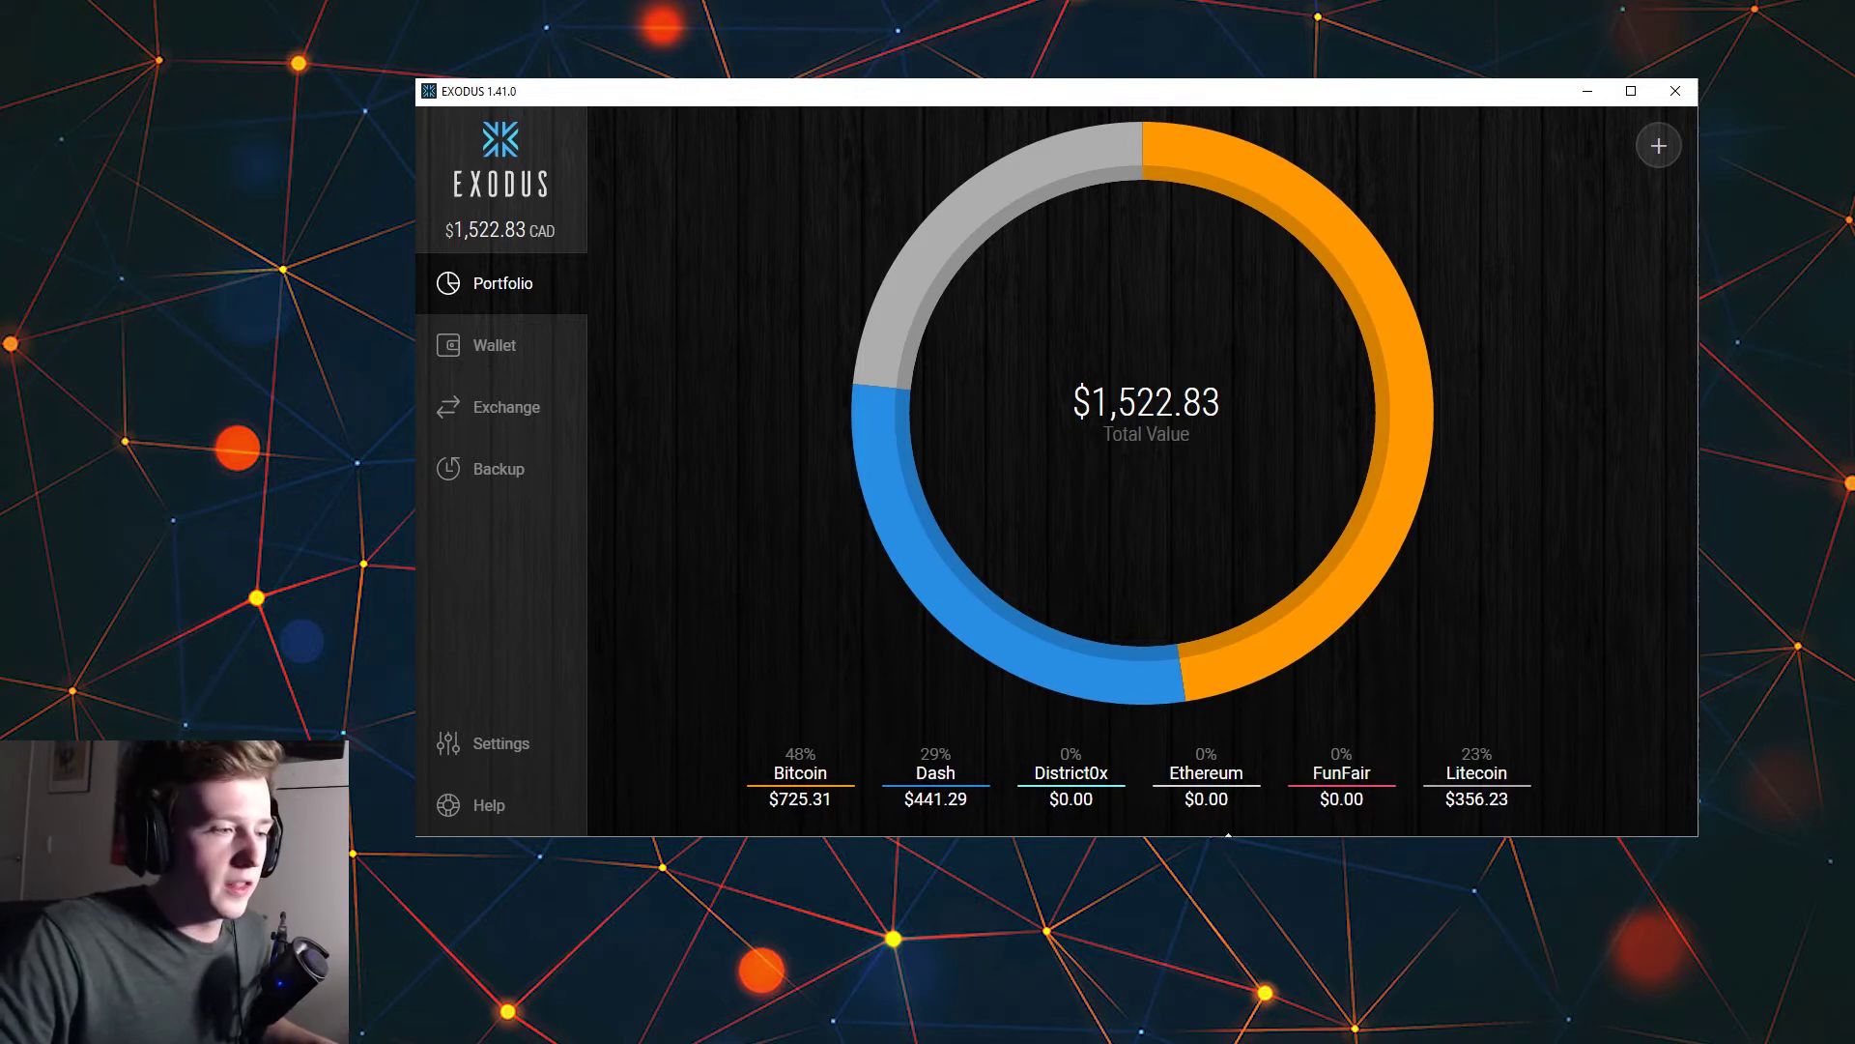
# Make Golem show among the wallet's assets in Settings, then return to the portfolio.
pyautogui.click(511, 746)
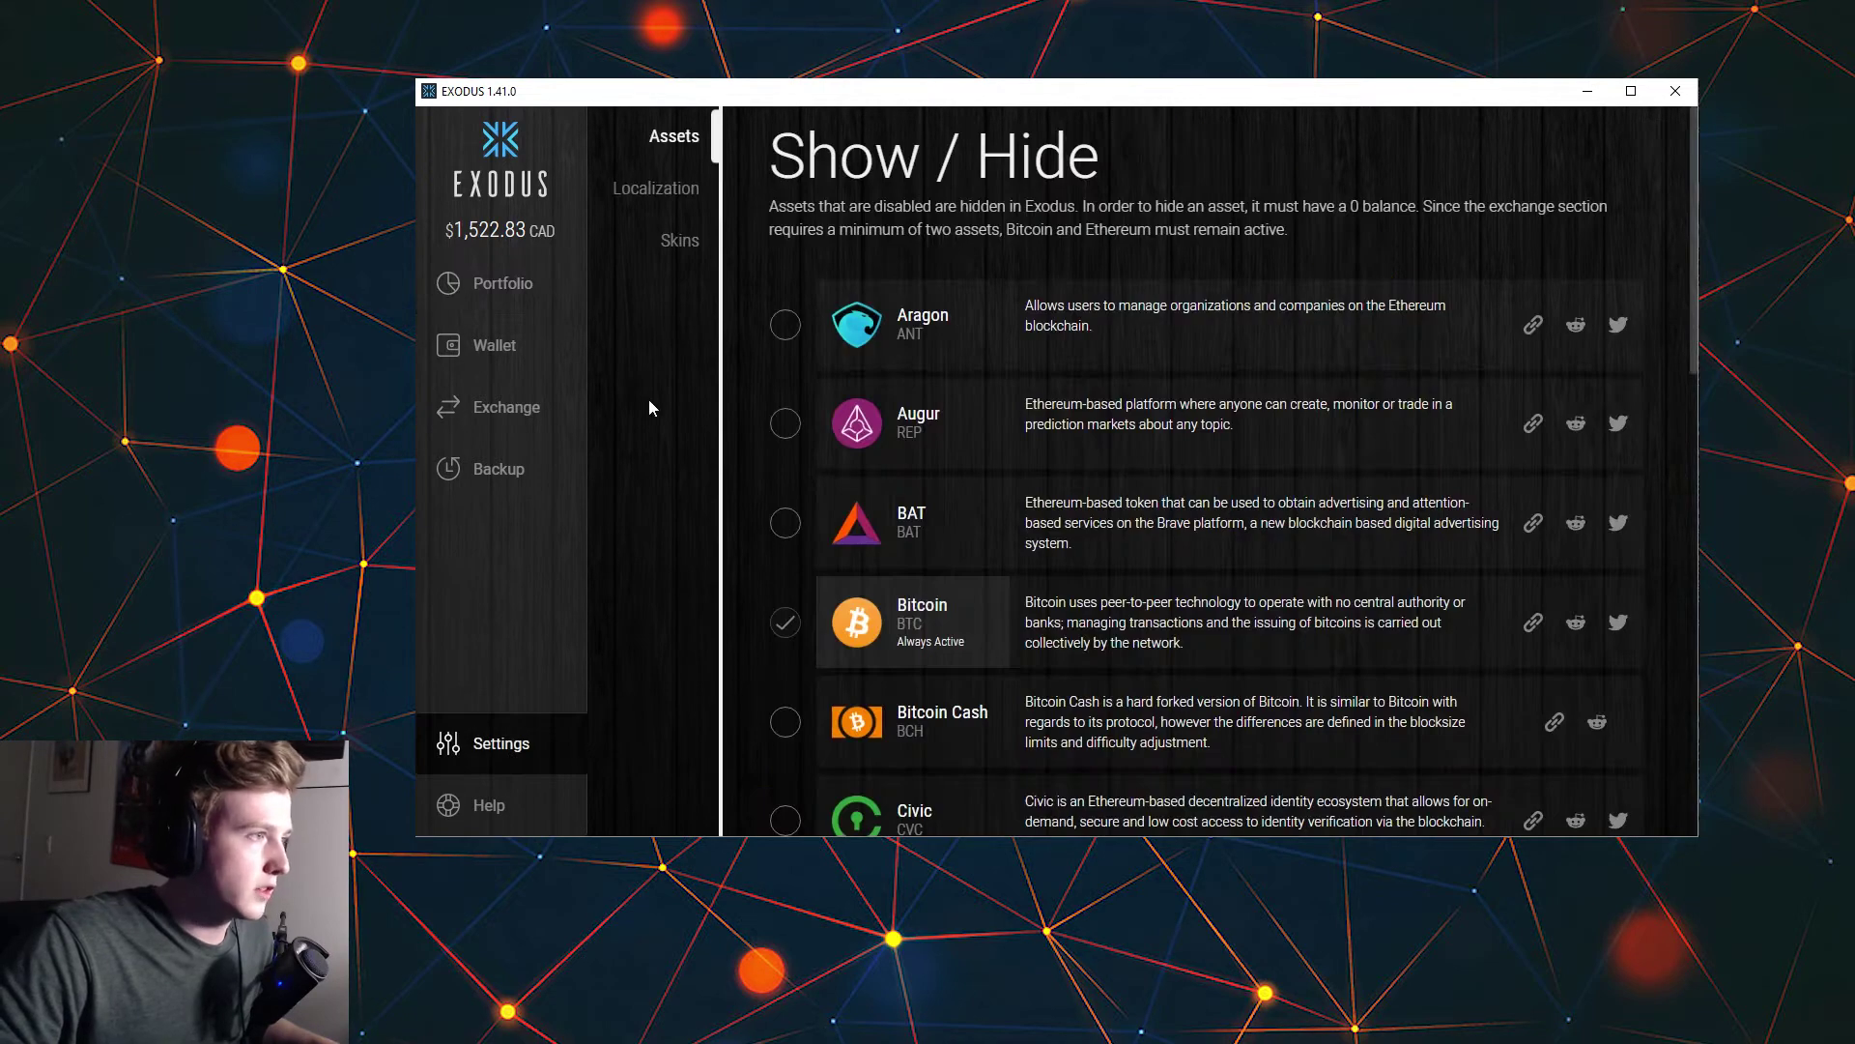
pyautogui.scroll(-7, 953, 360)
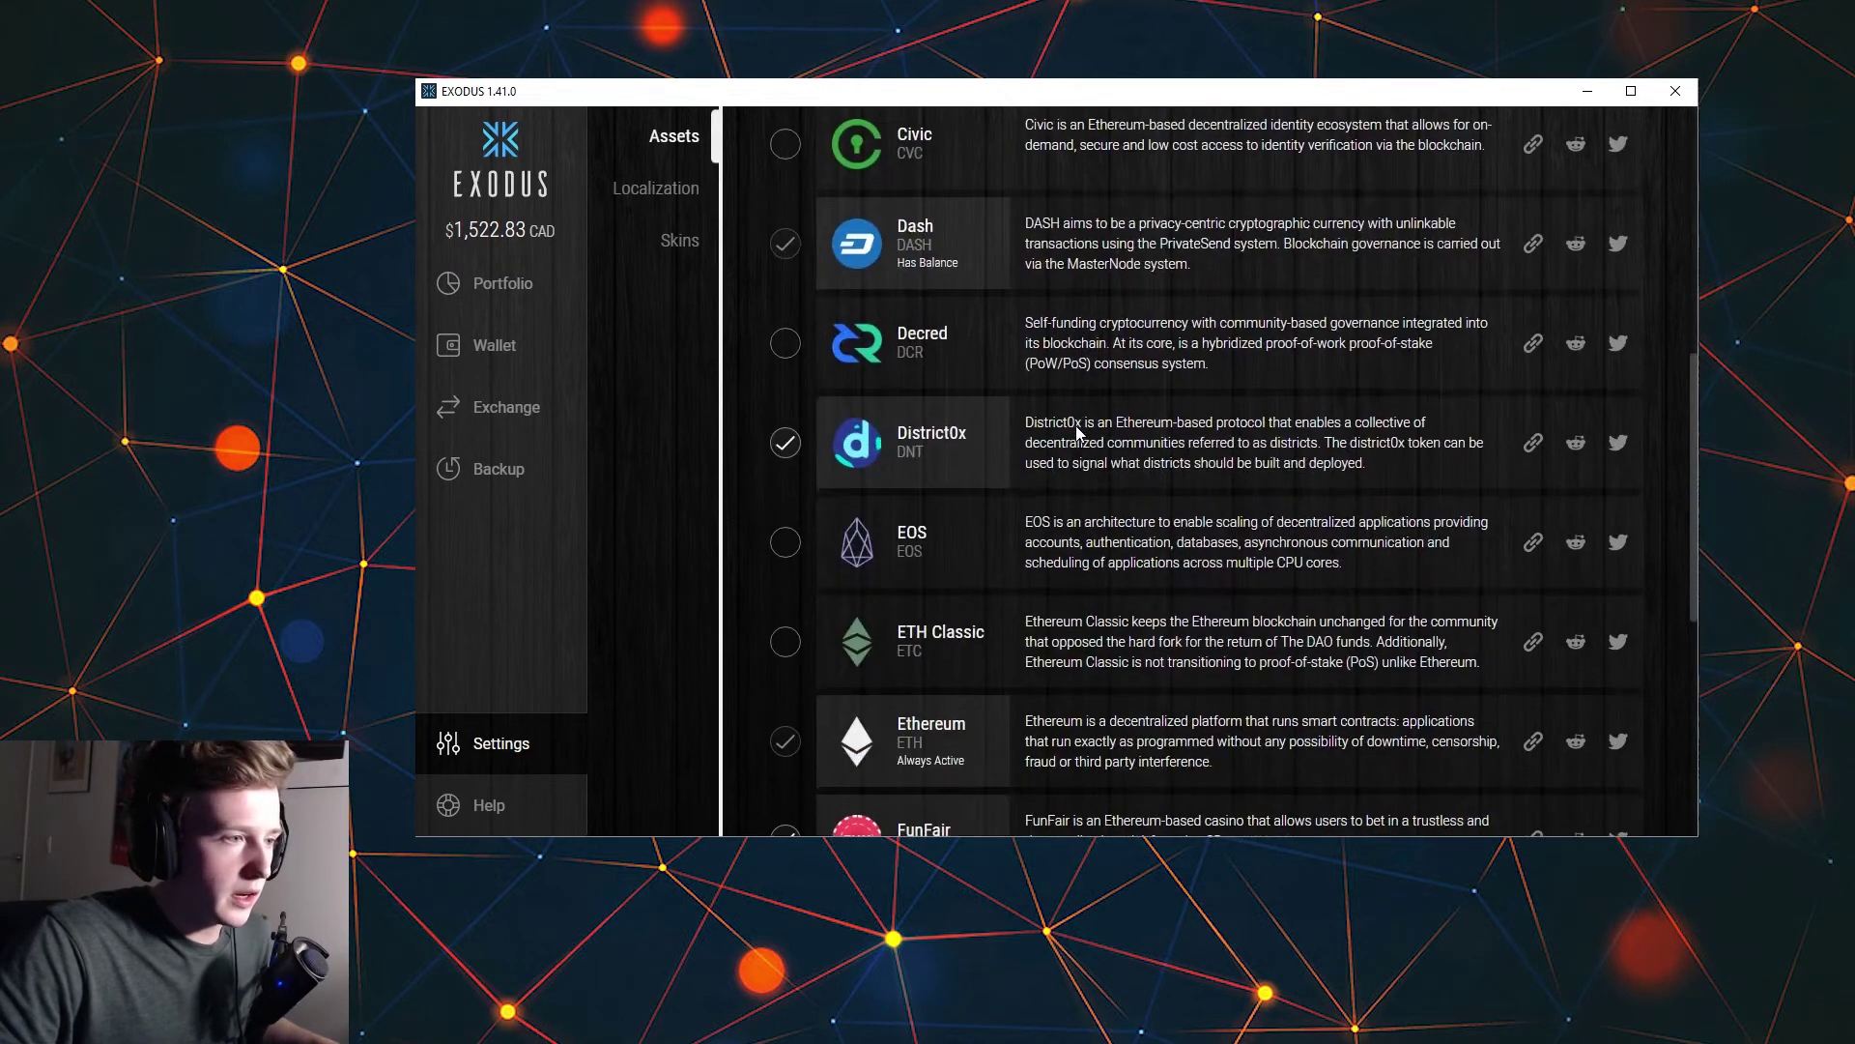
pyautogui.scroll(-6, 1076, 425)
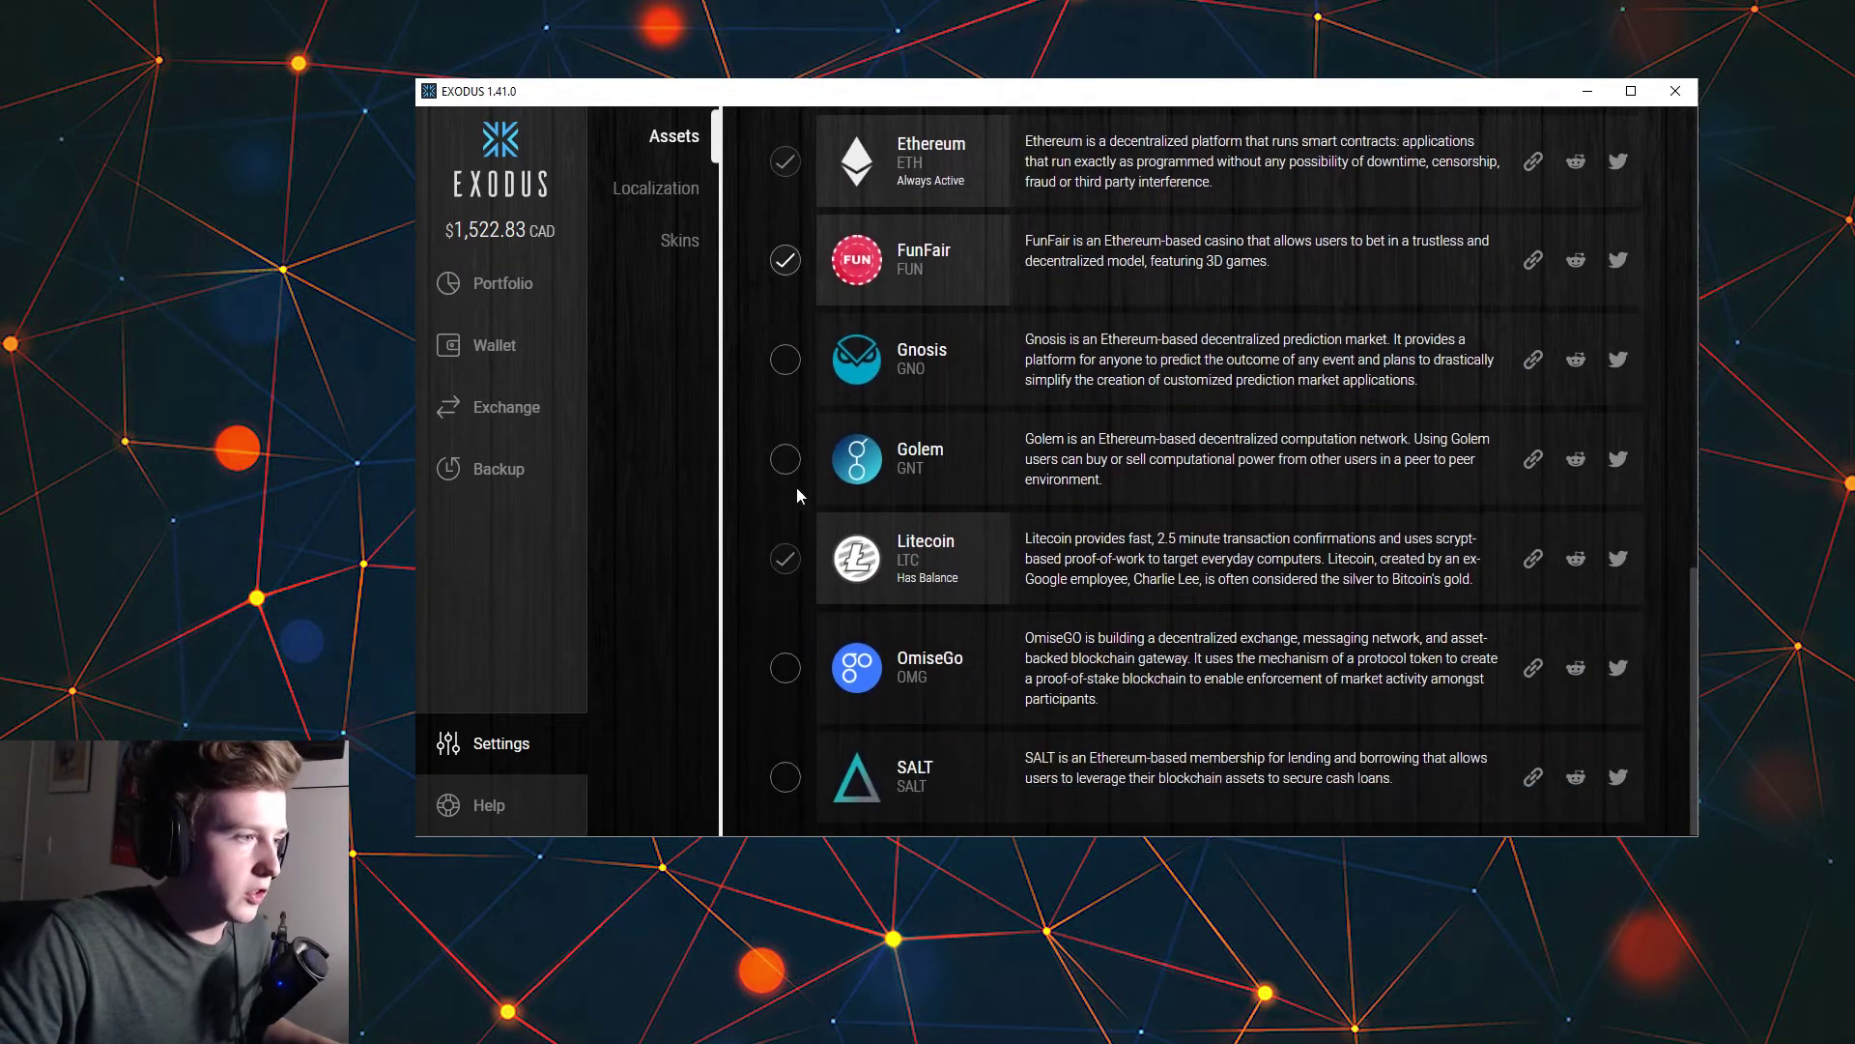
pyautogui.click(785, 459)
pyautogui.click(483, 283)
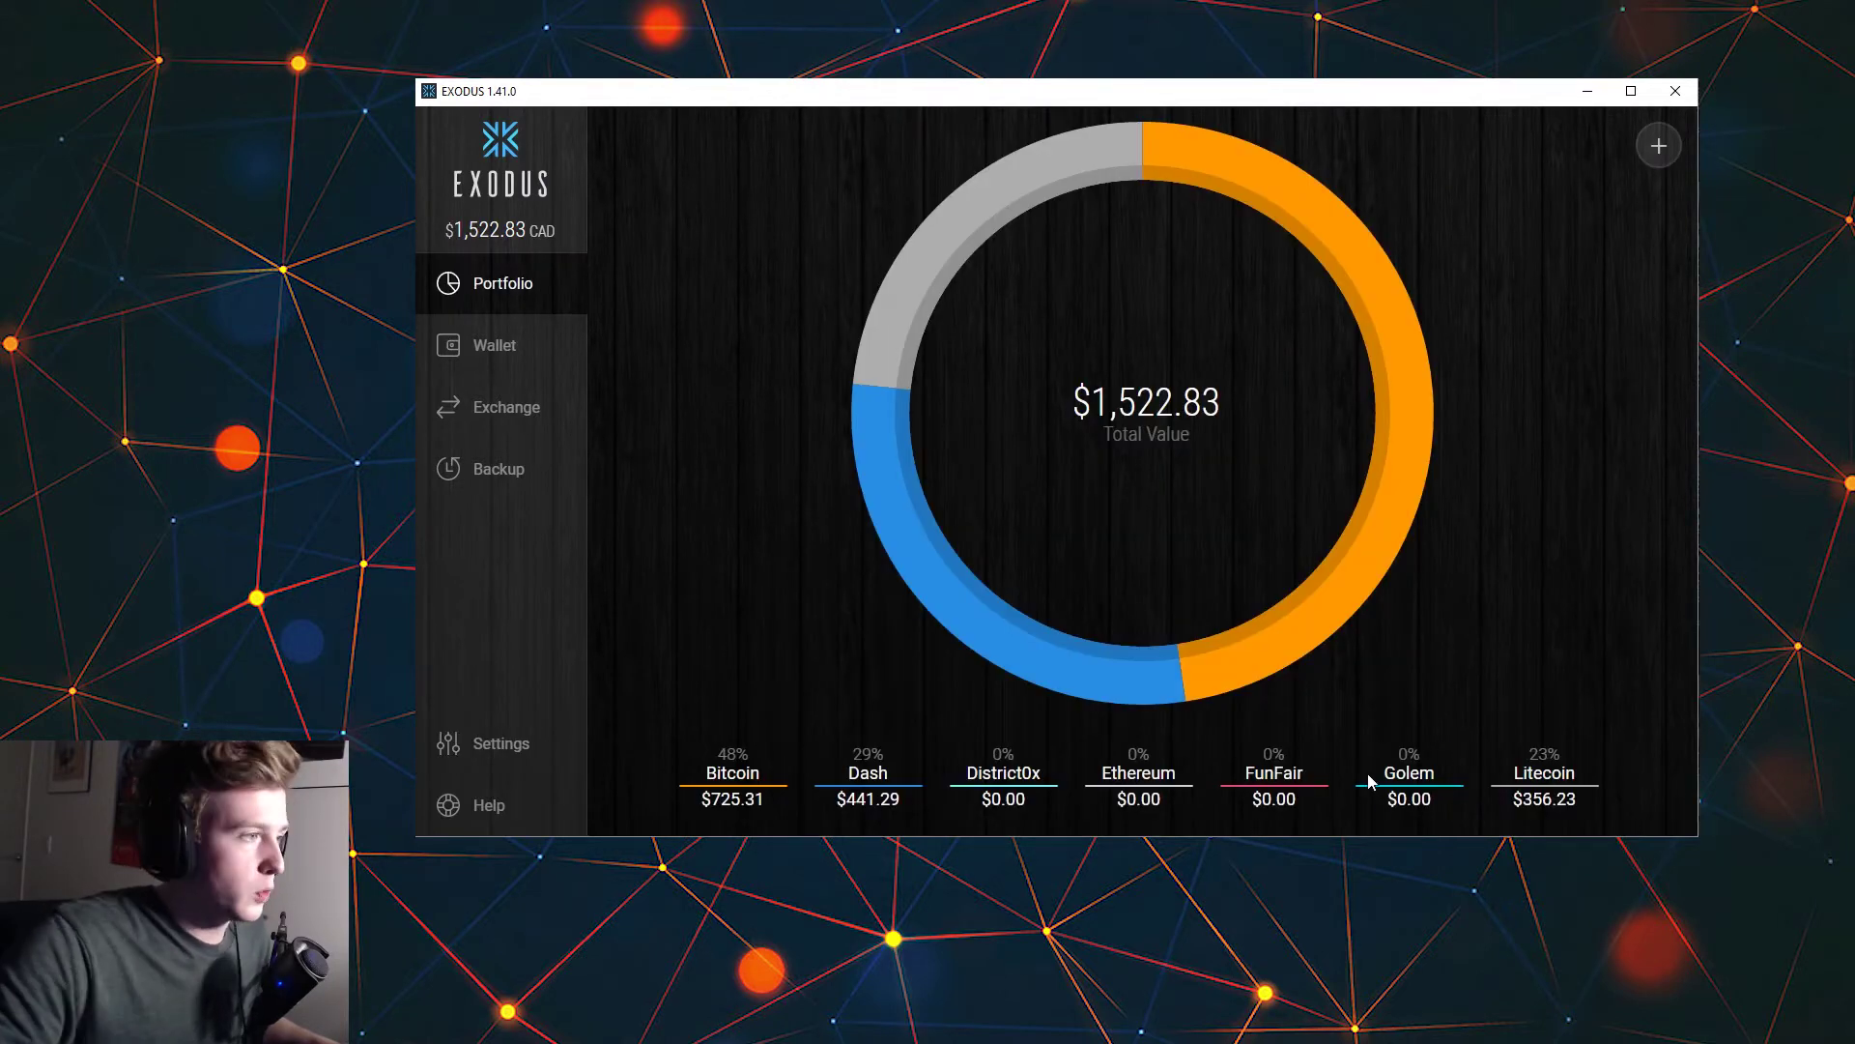
# Review the localization currencies, apply the Honeycomb skin, and go back to the portfolio.
pyautogui.click(502, 743)
pyautogui.scroll(-4, 952, 484)
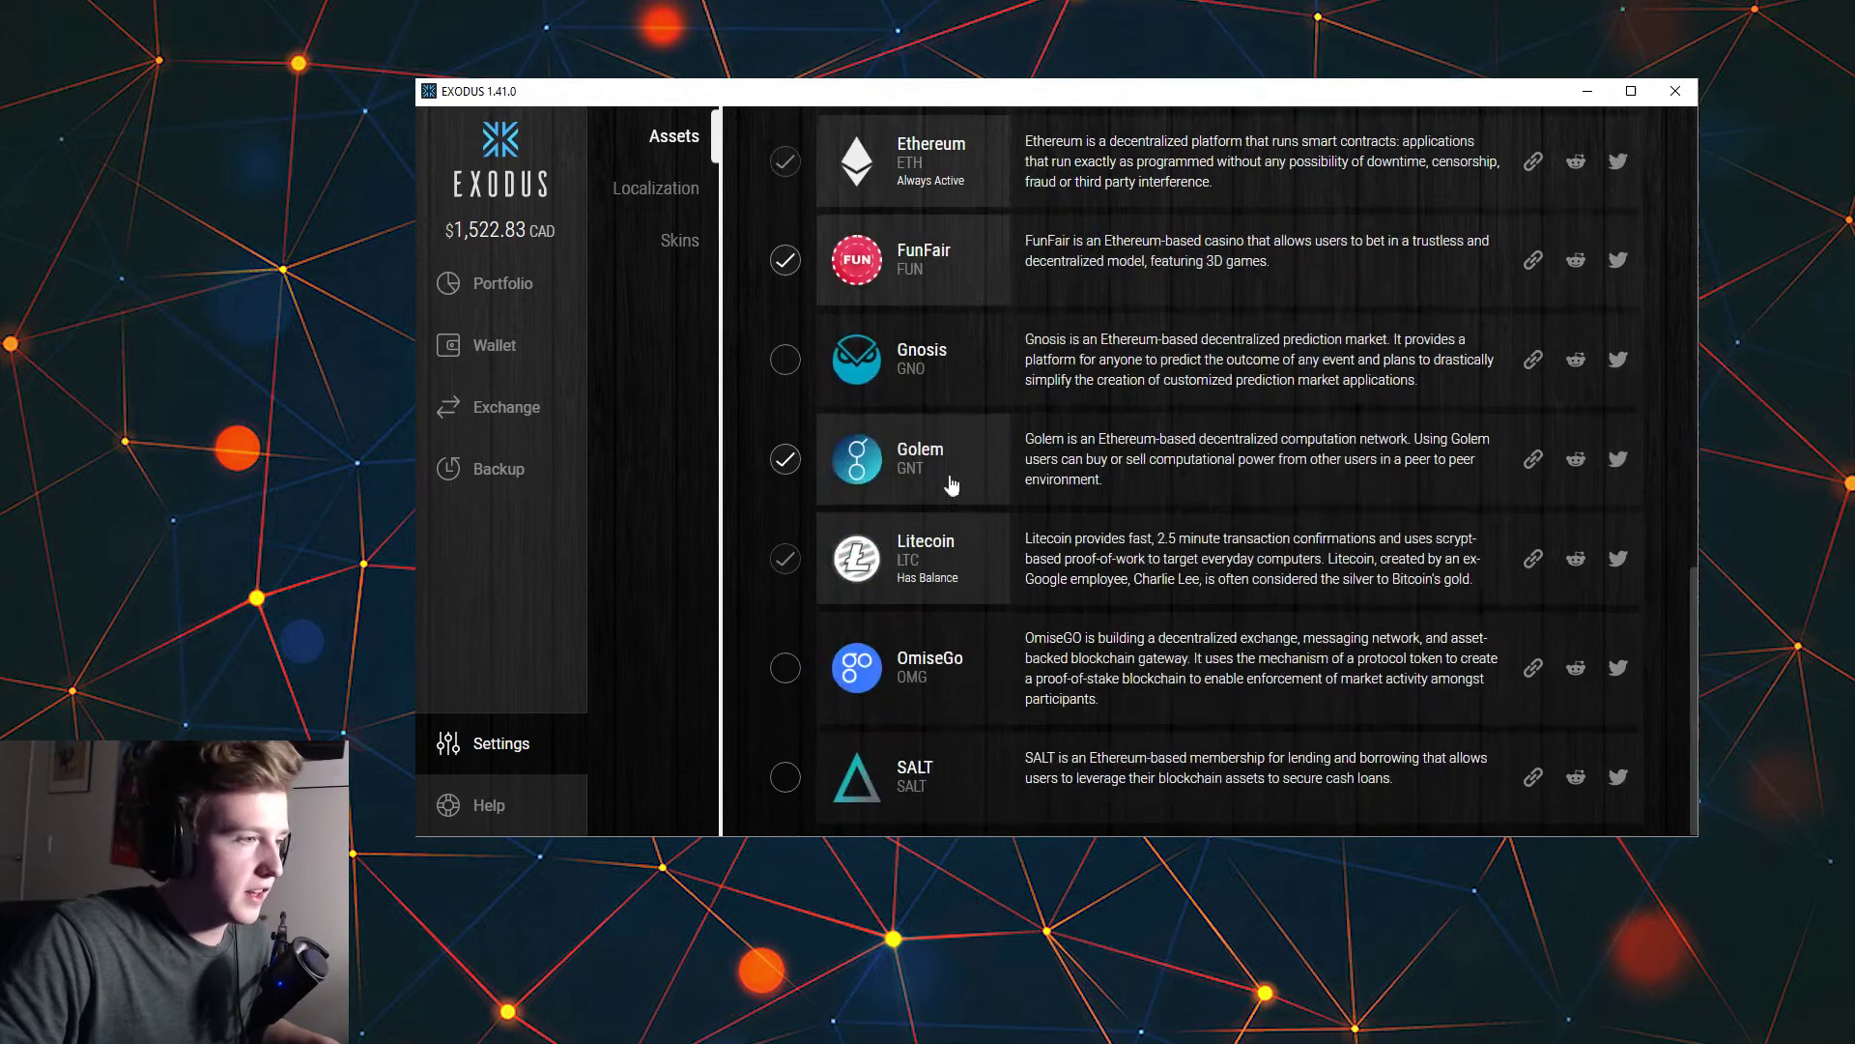
pyautogui.click(653, 188)
pyautogui.click(903, 272)
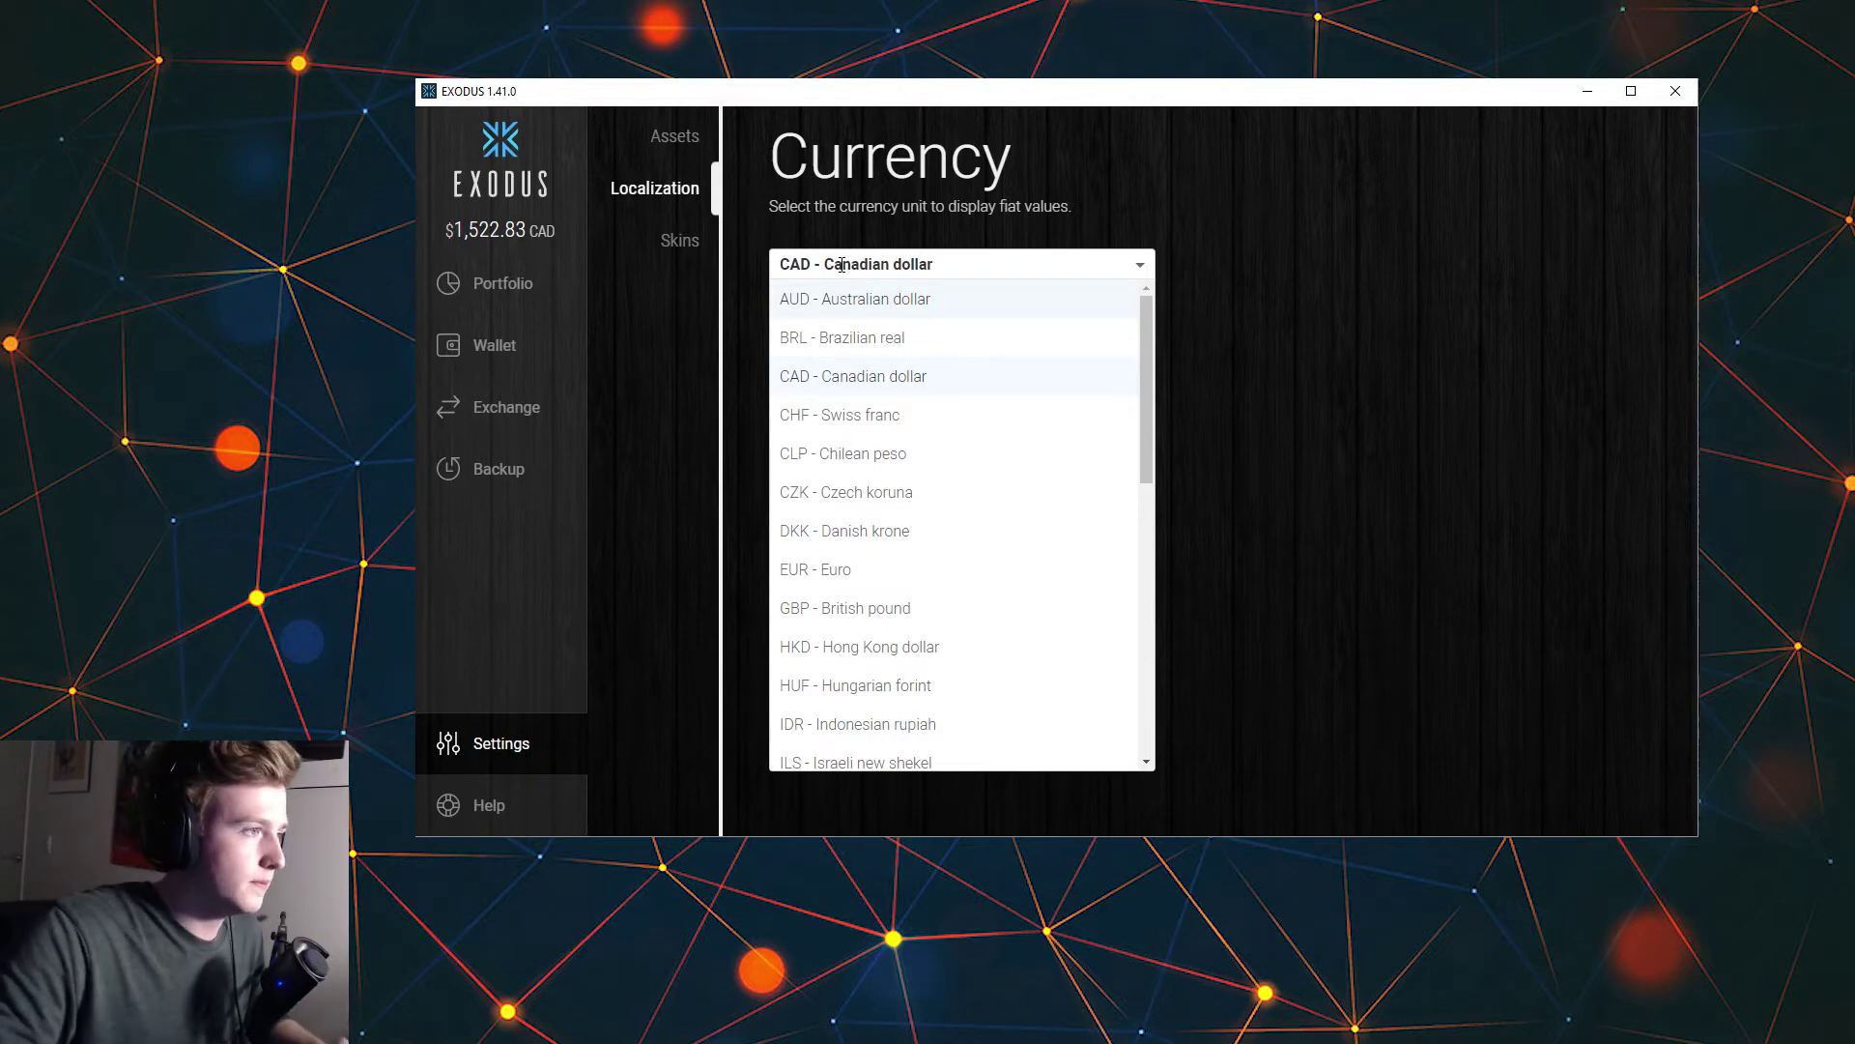
pyautogui.click(679, 239)
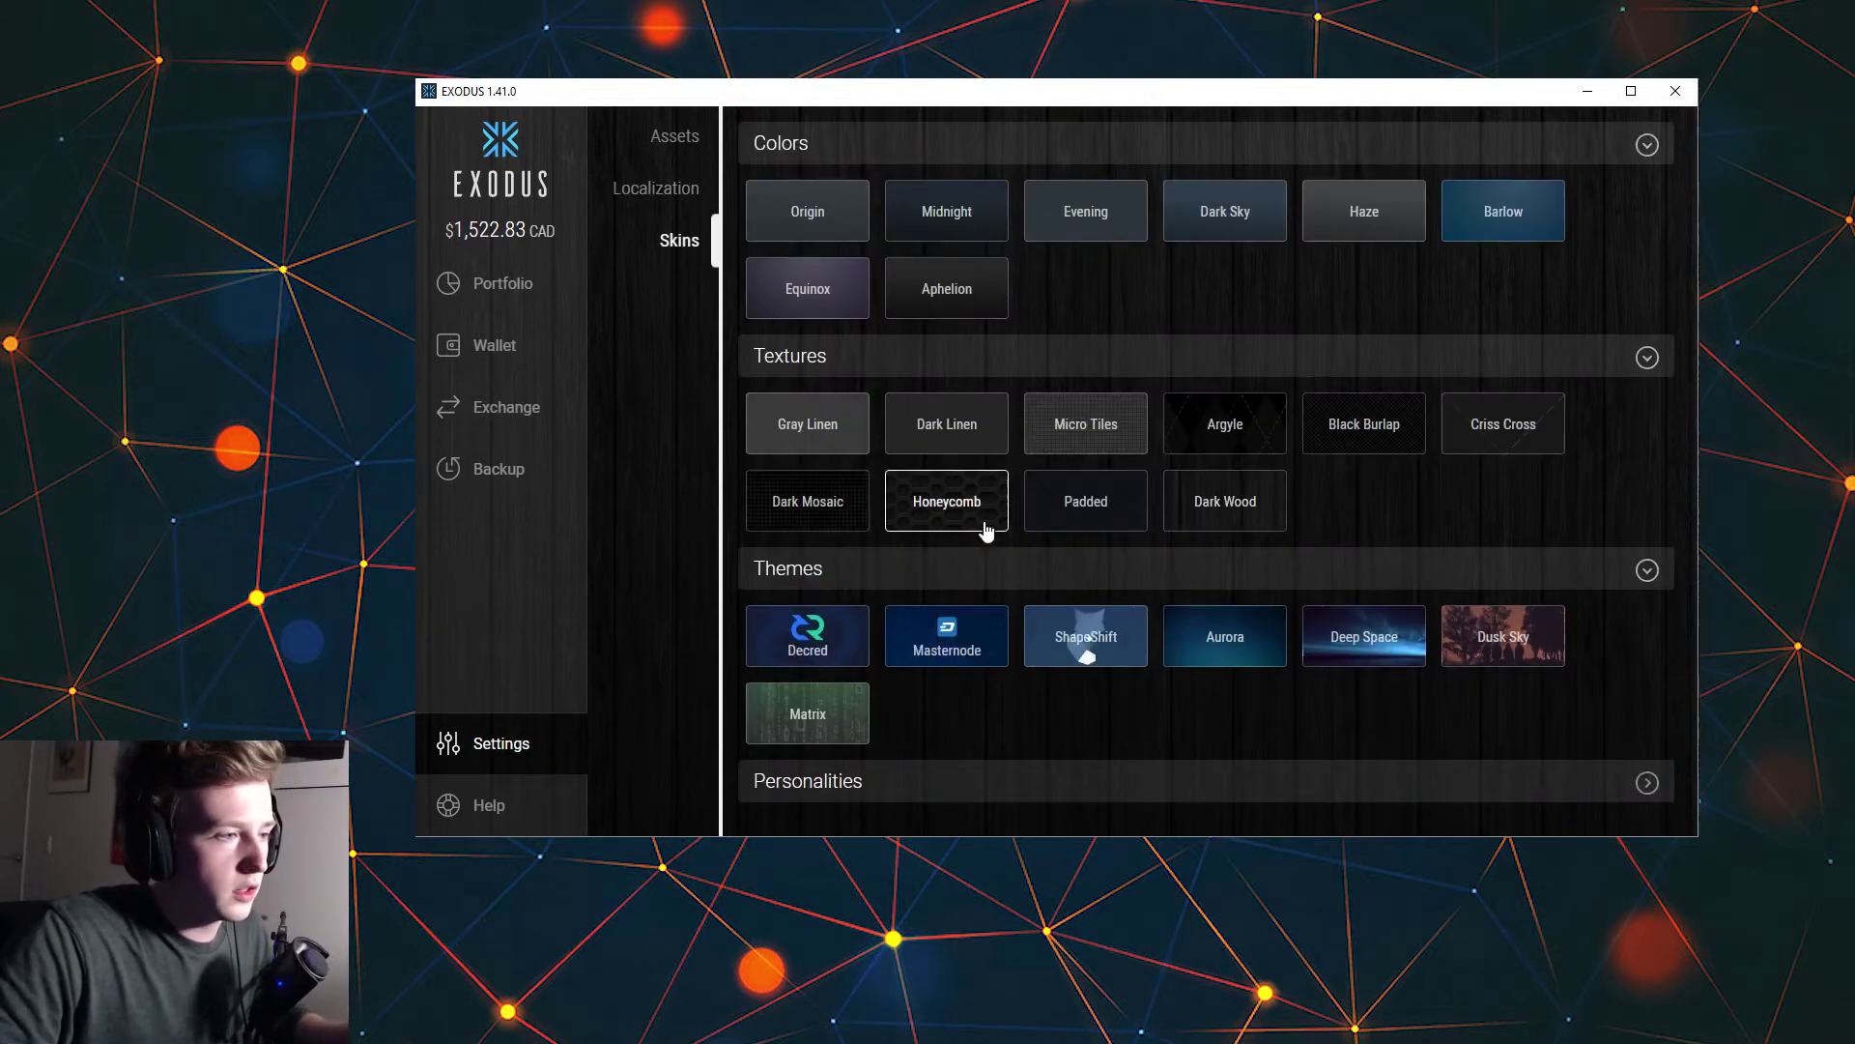
pyautogui.click(498, 283)
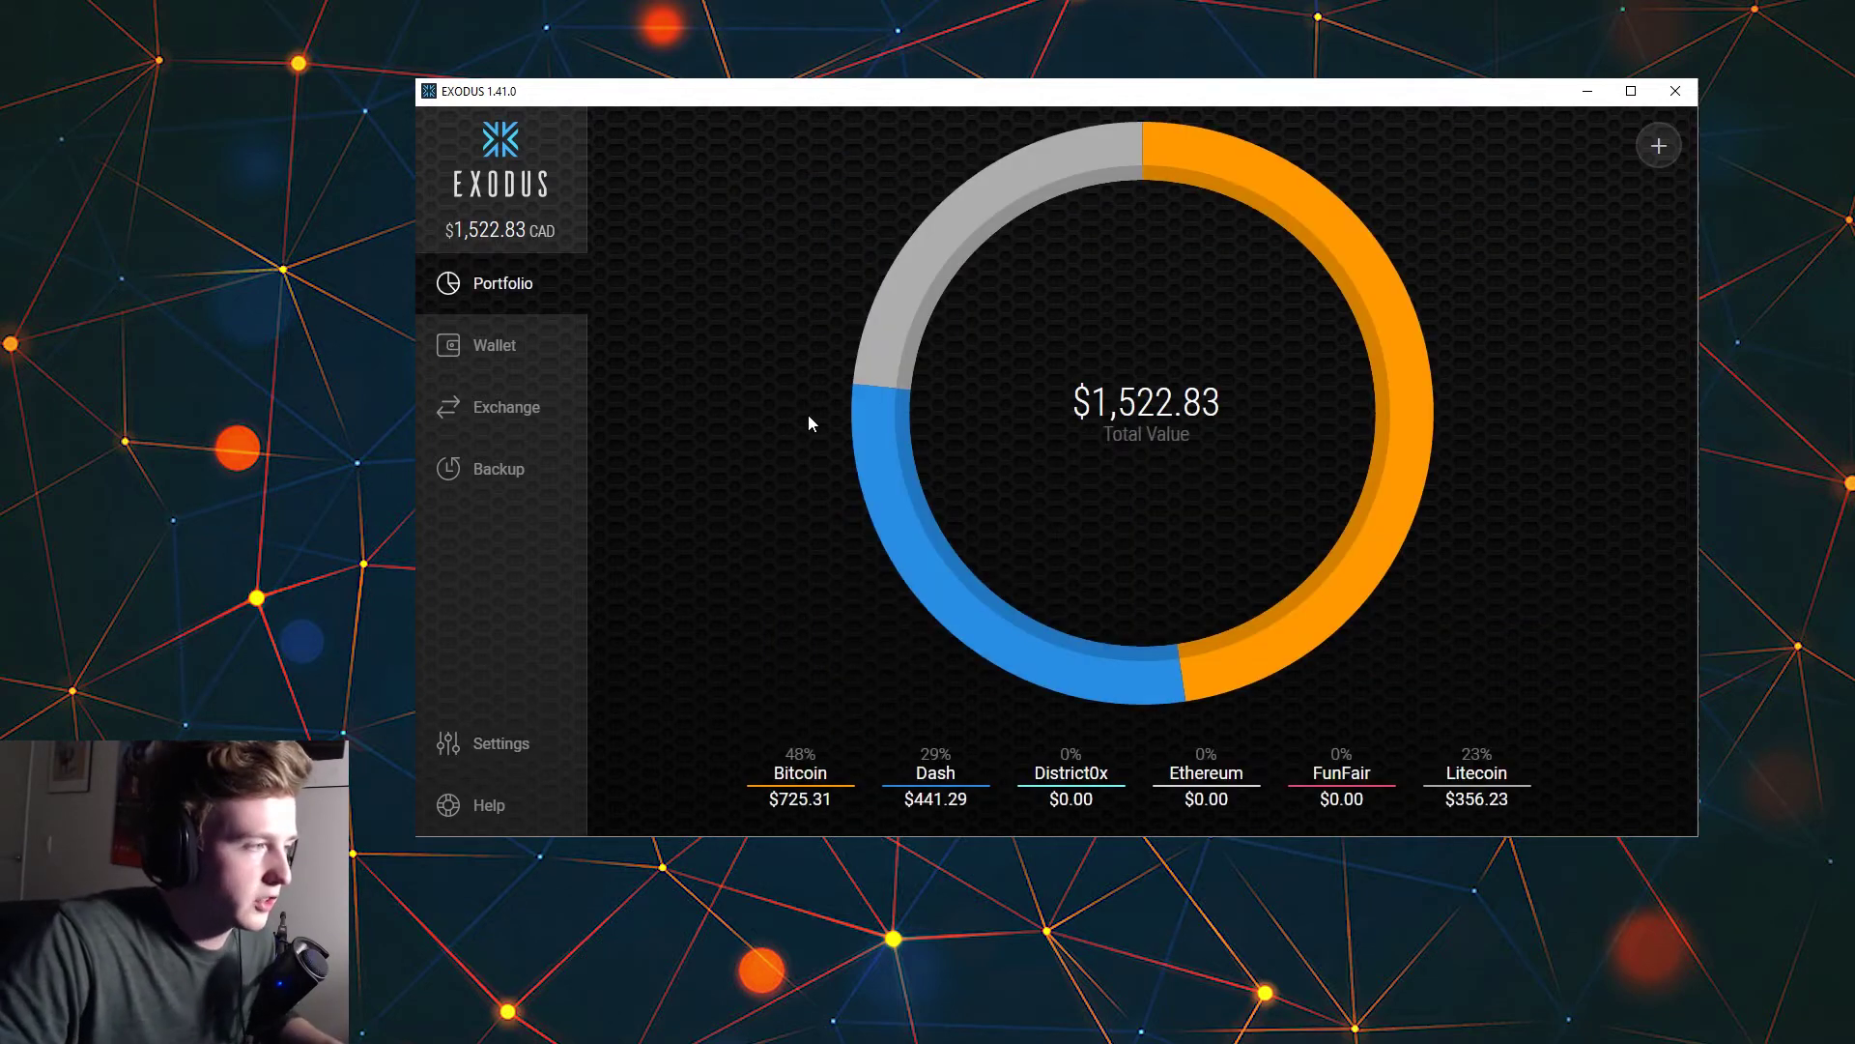
# Browse the Bitcoin, Dash, District0x, Ethereum, FunFair and Litecoin wallets, ending on Bitcoin.
pyautogui.click(535, 352)
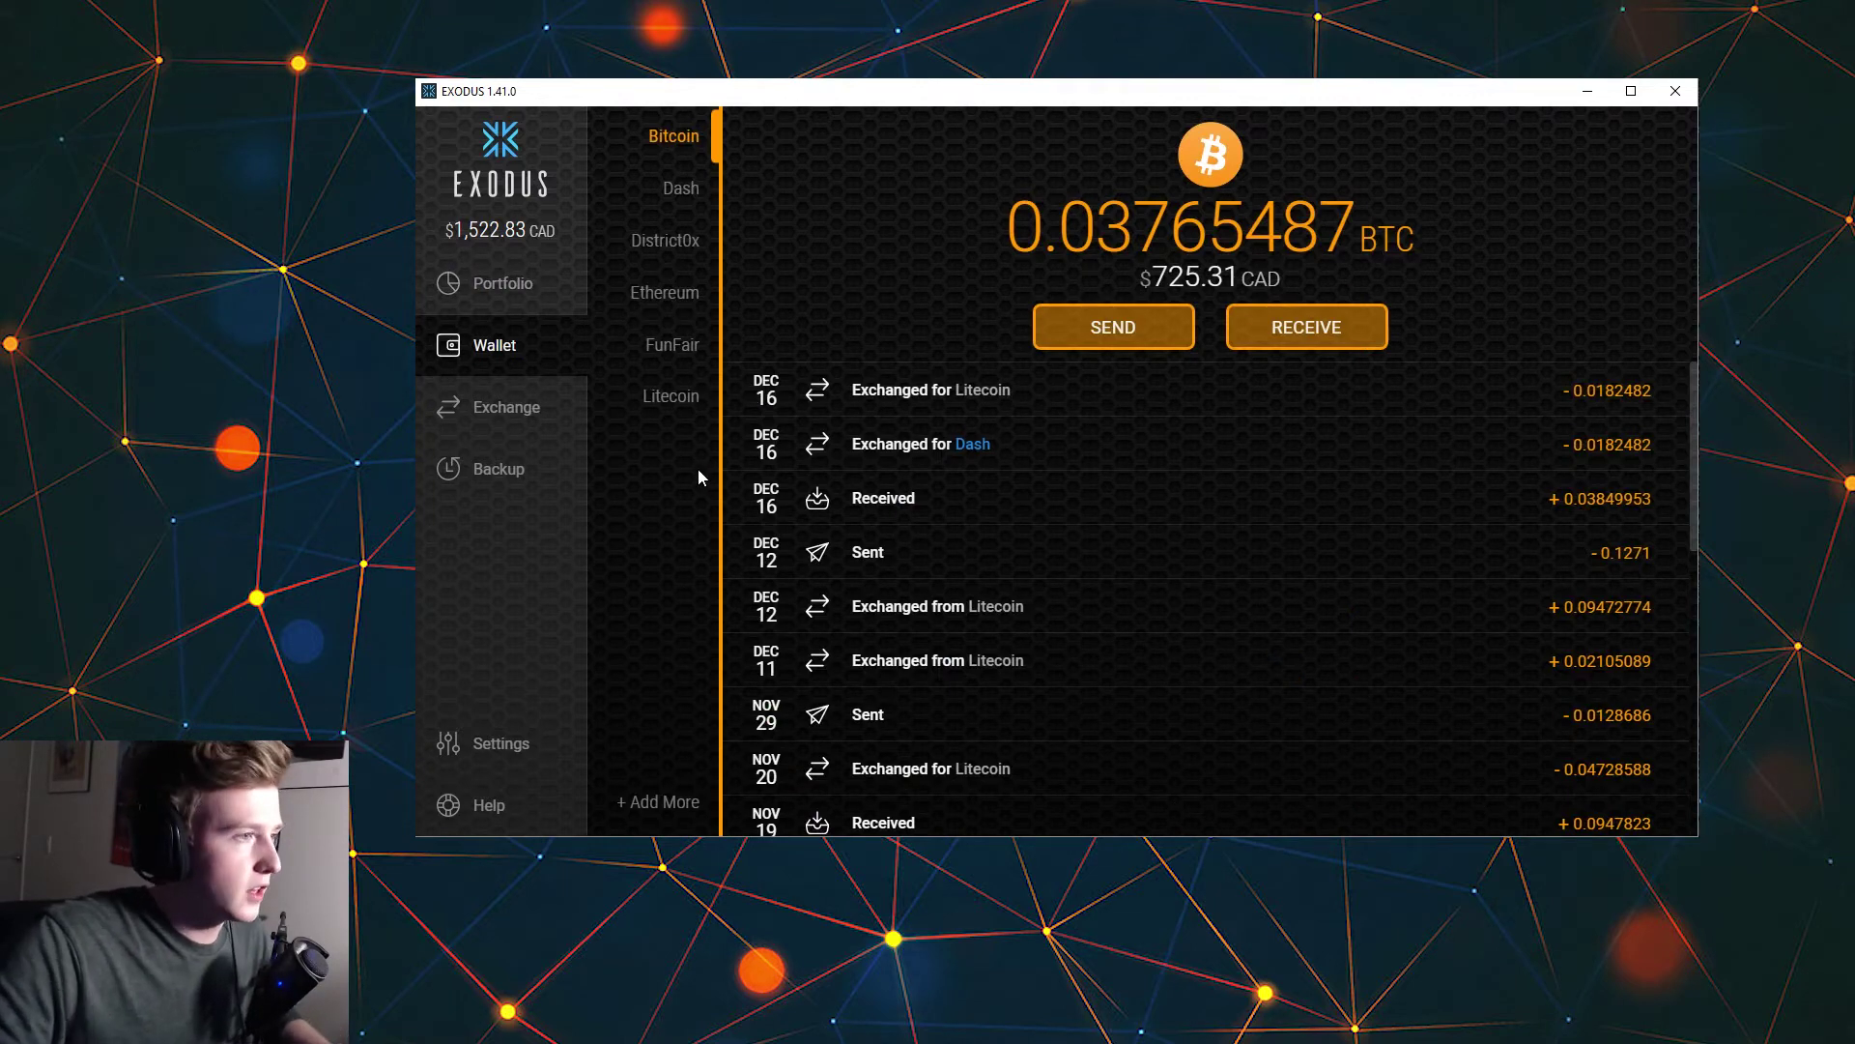
pyautogui.click(667, 198)
pyautogui.click(680, 254)
pyautogui.click(666, 293)
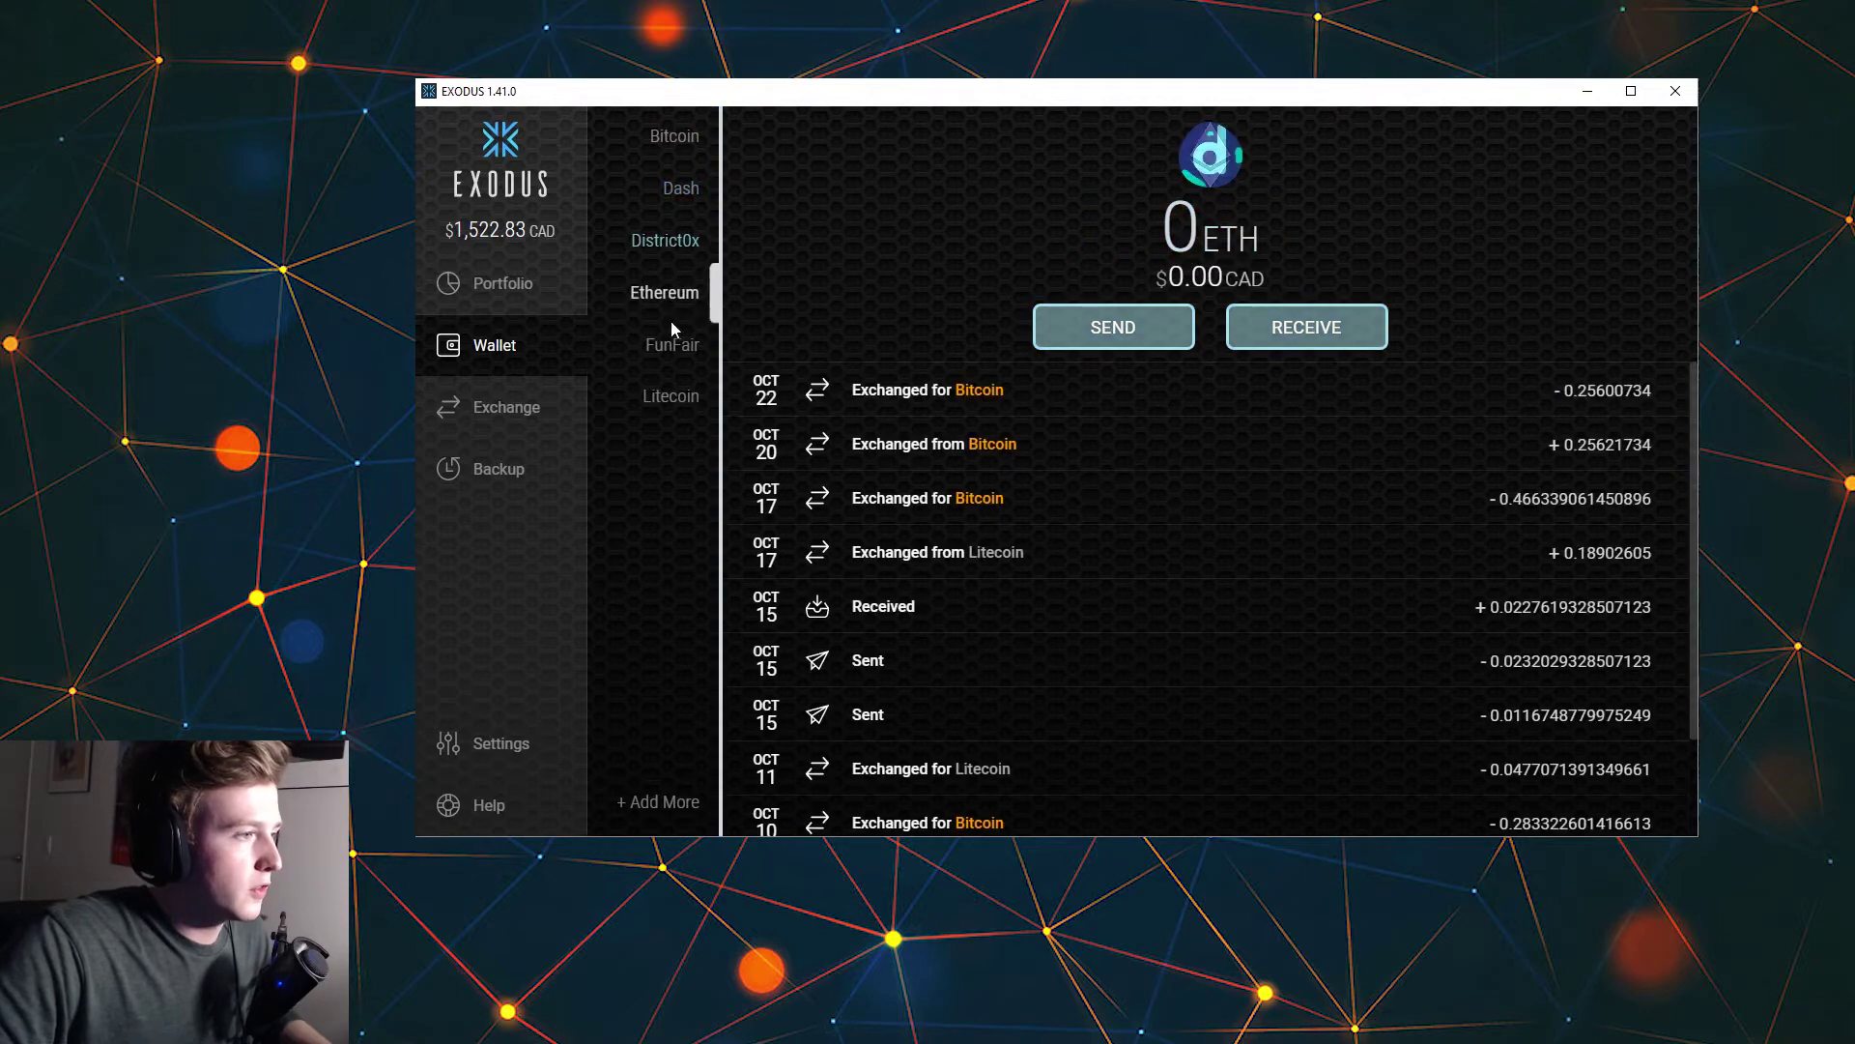
pyautogui.click(670, 345)
pyautogui.click(669, 396)
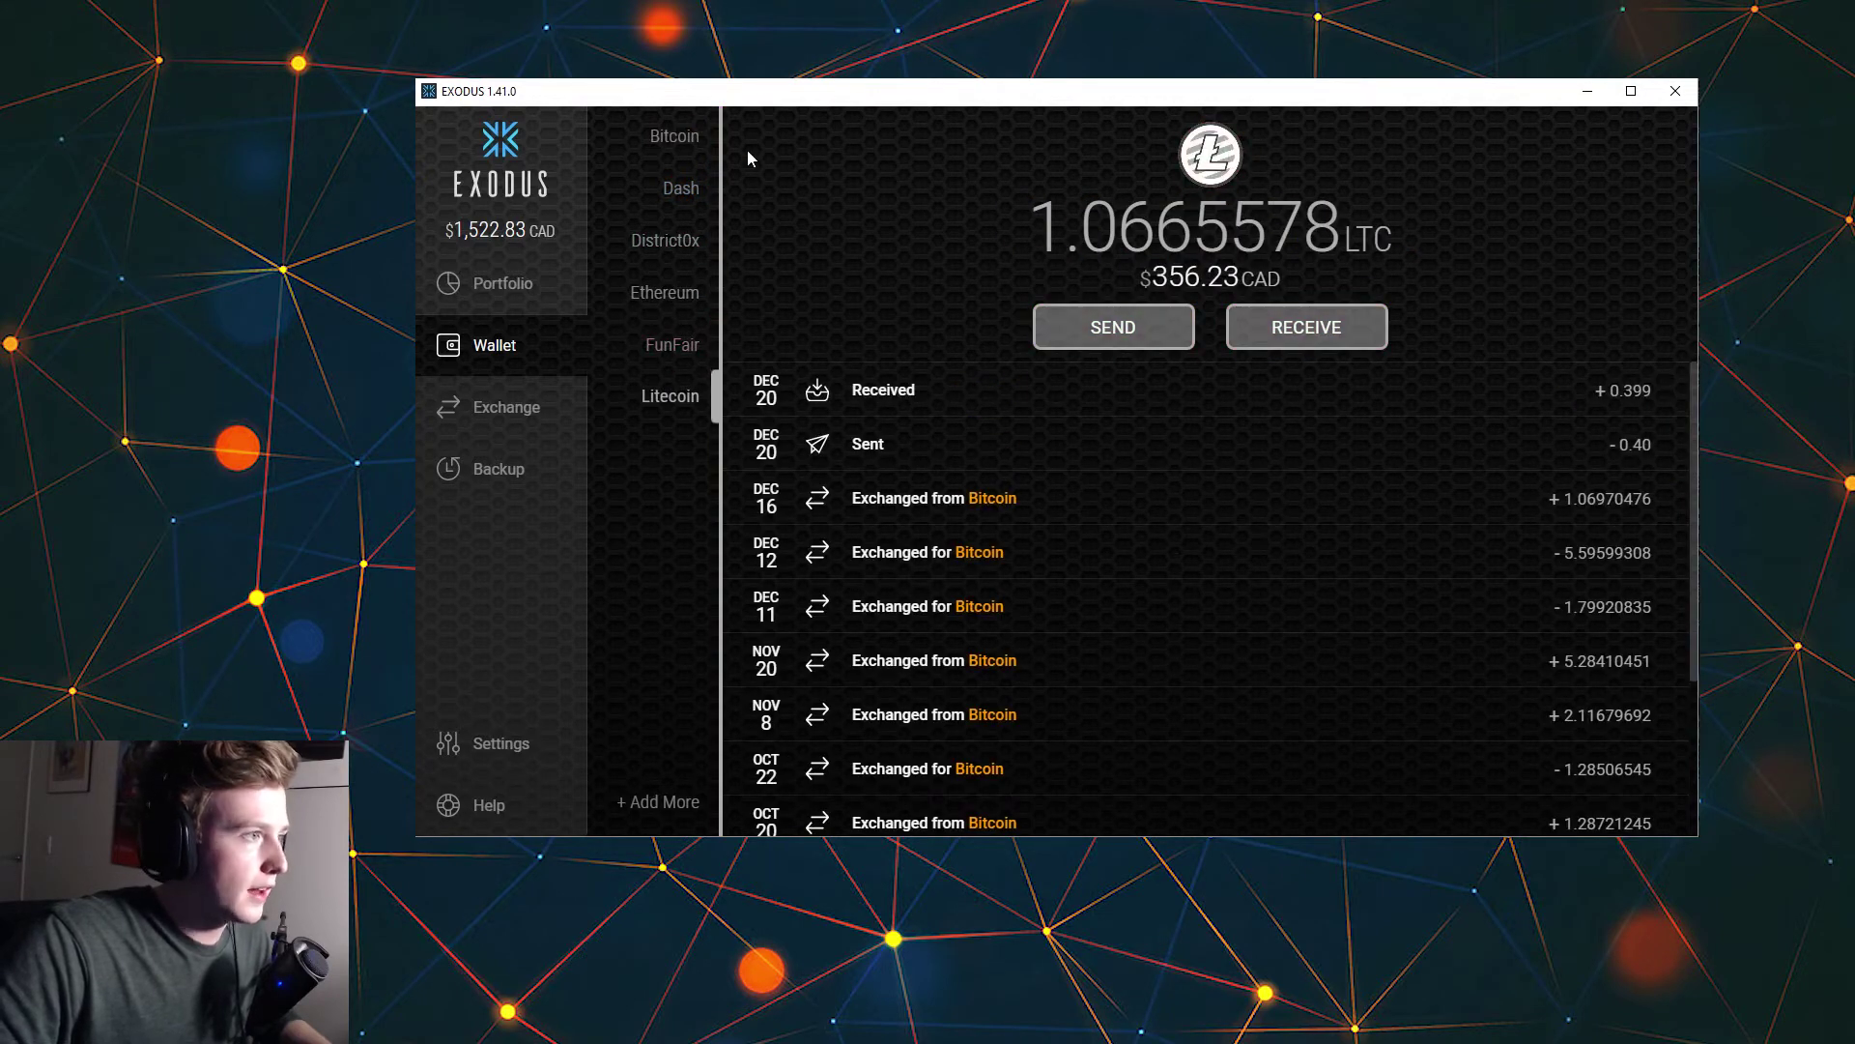
pyautogui.click(694, 140)
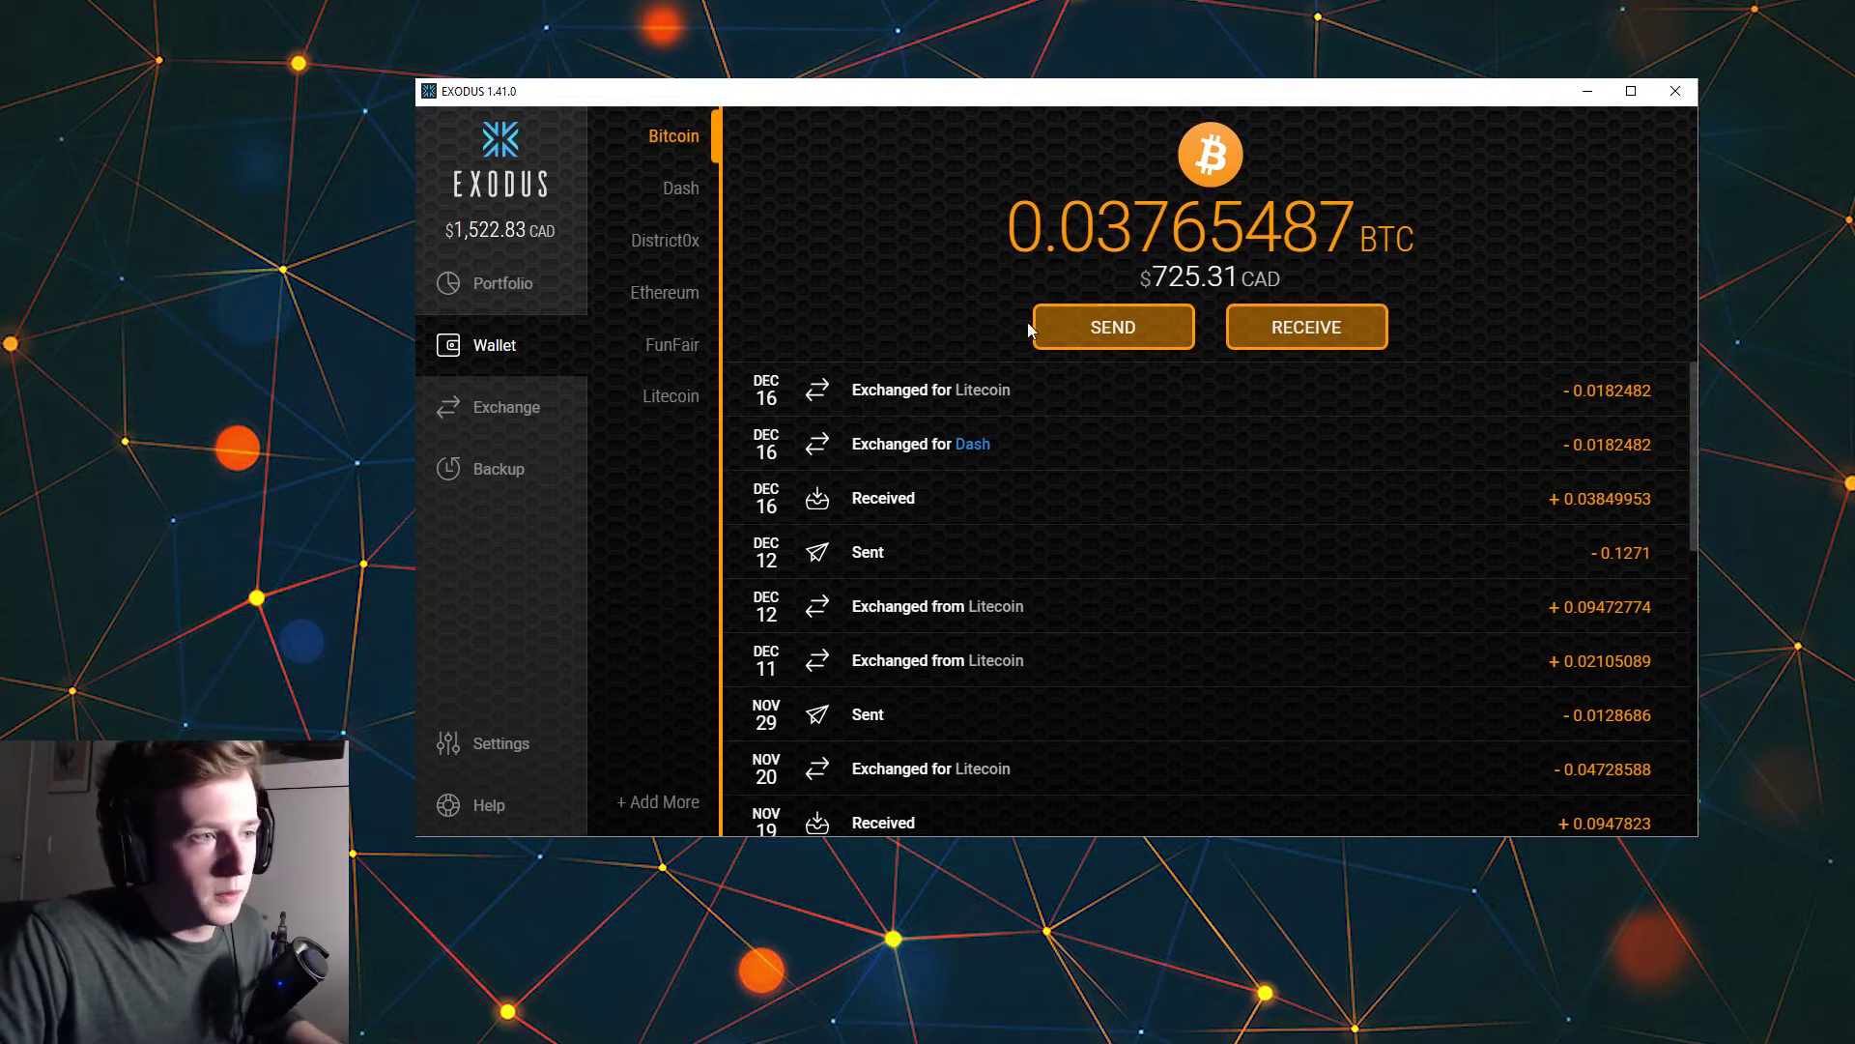
# Fill the Bitcoin send form with 100 CAD, converting to 0.00519158 BTC.
pyautogui.click(1054, 329)
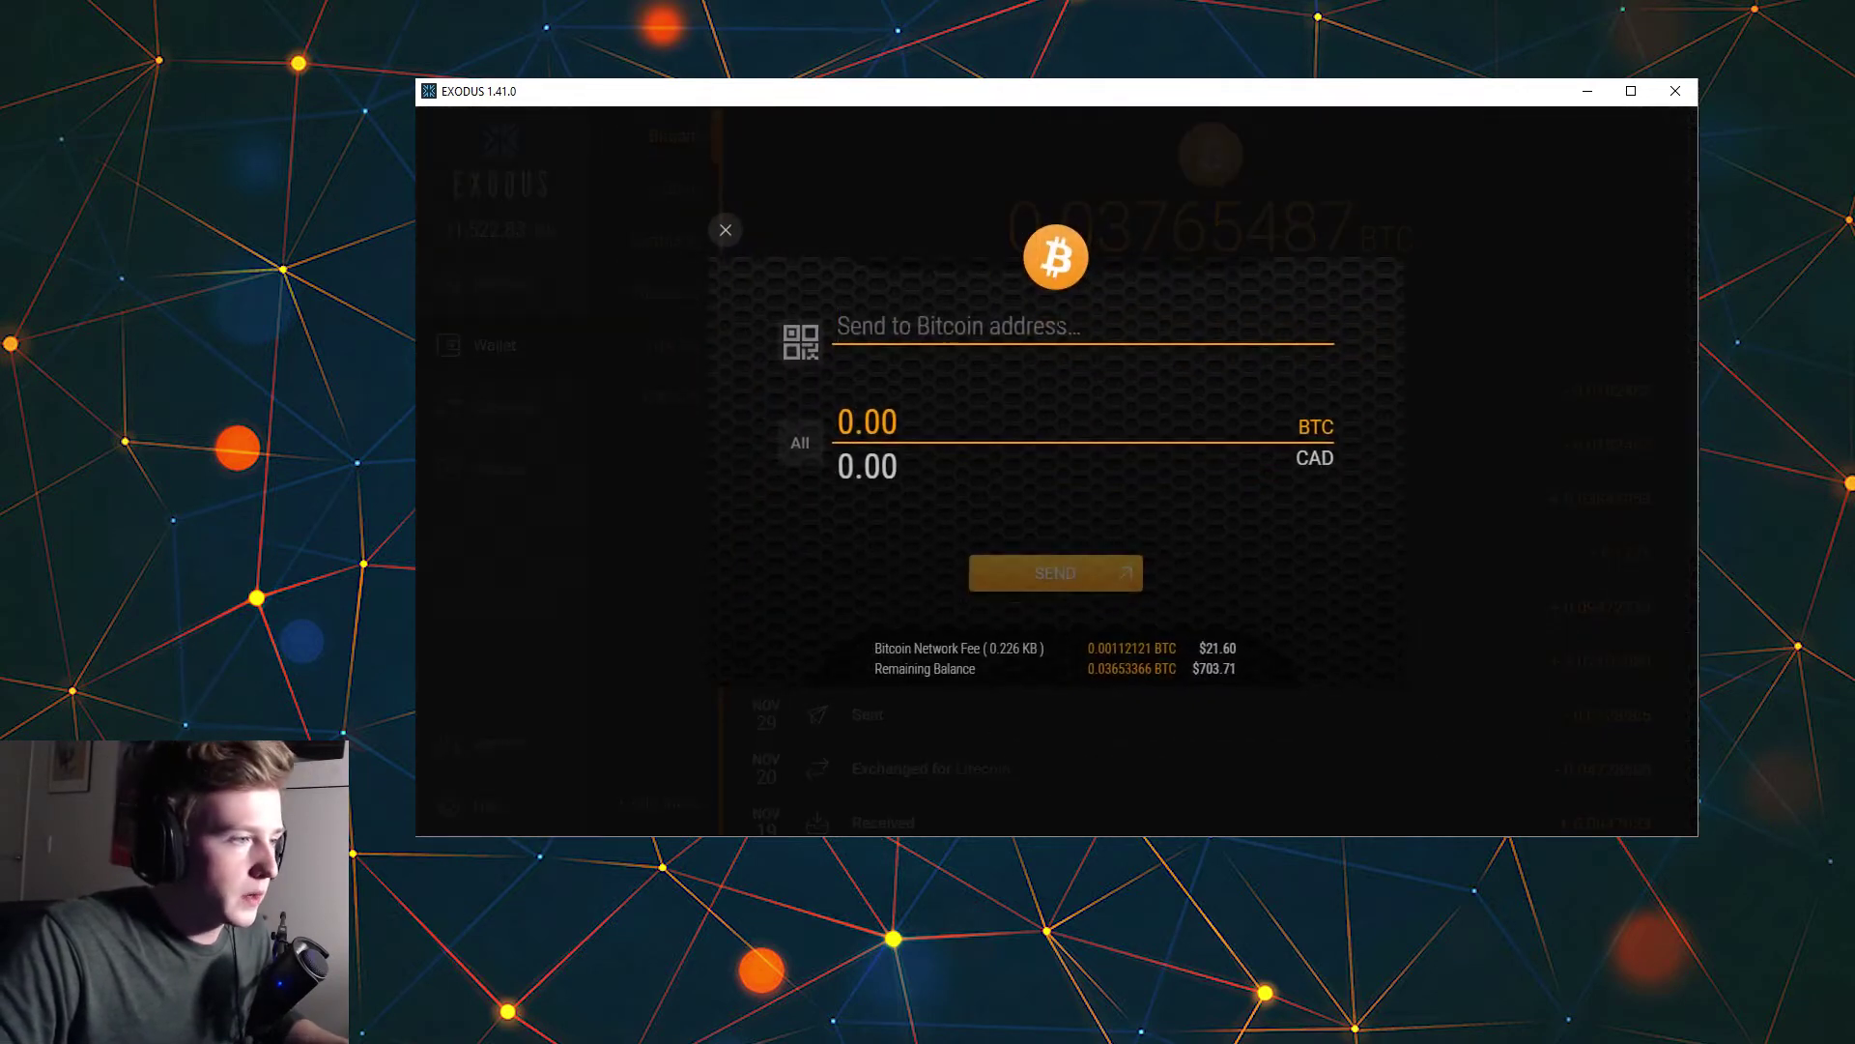
pyautogui.press('Tab')
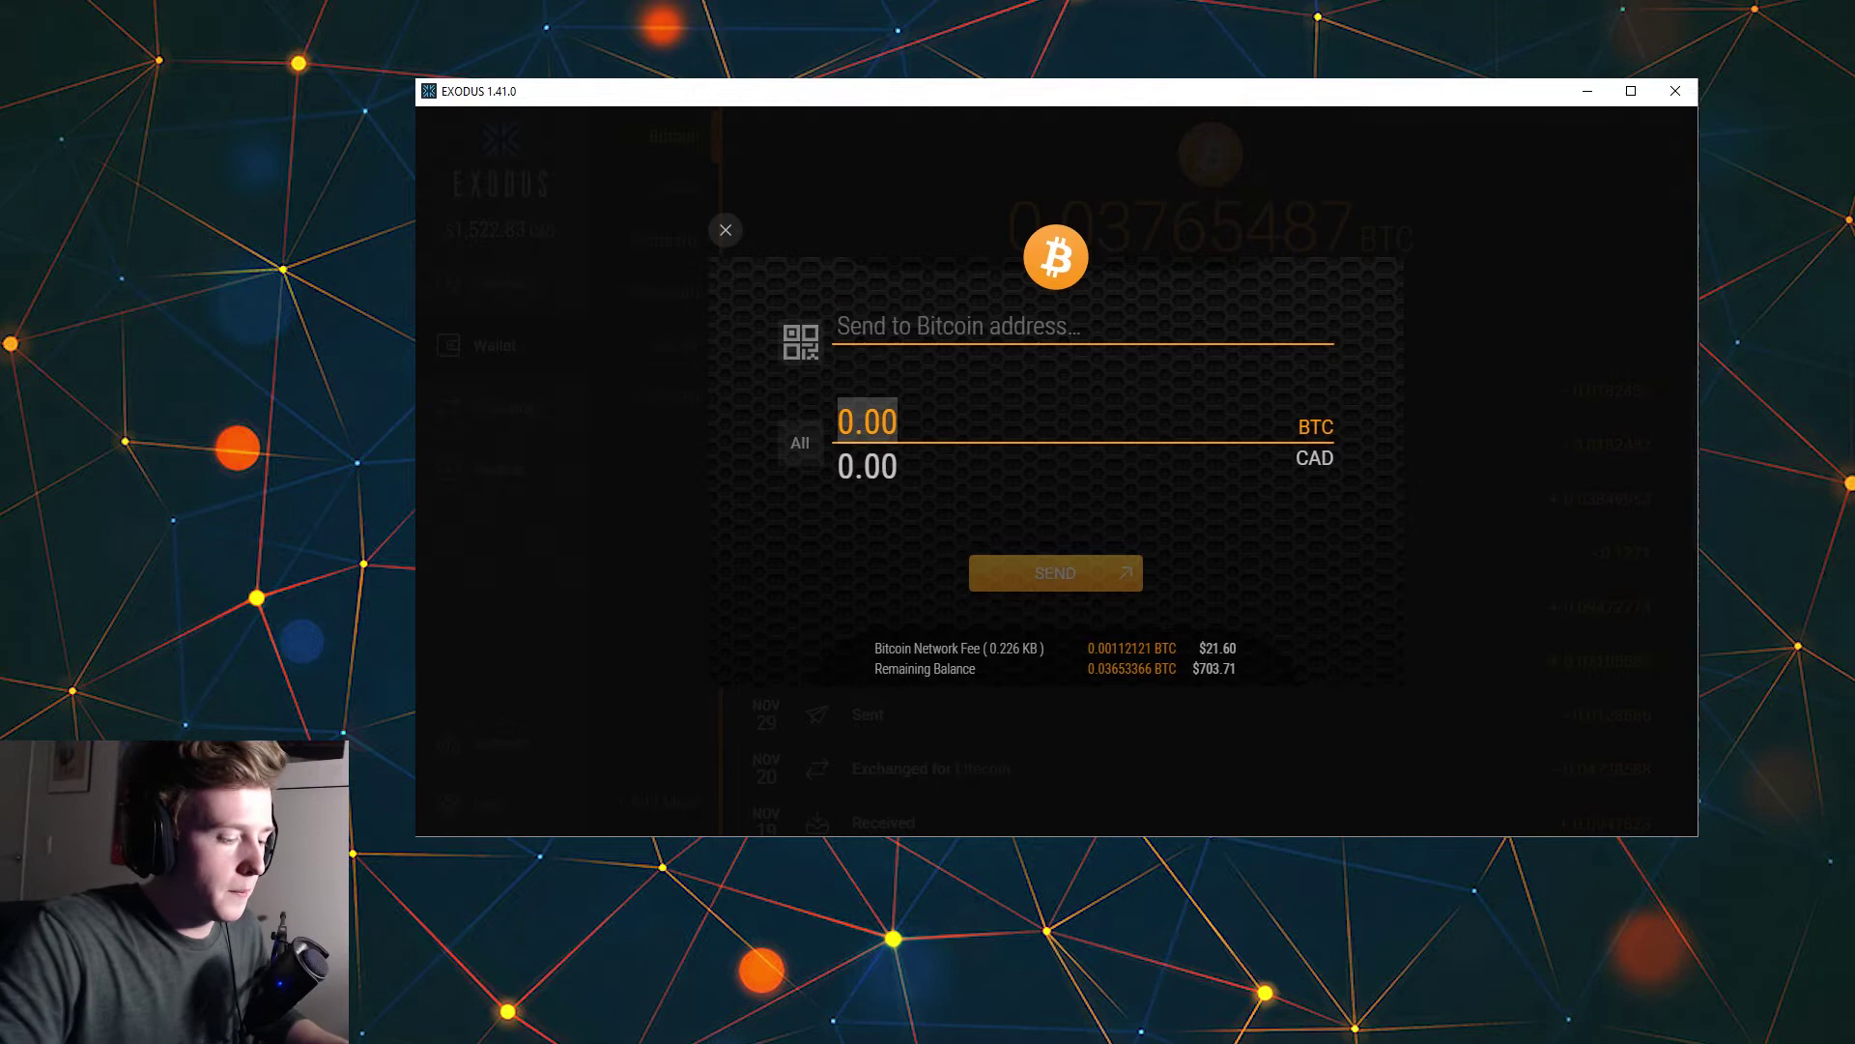
pyautogui.write('2')
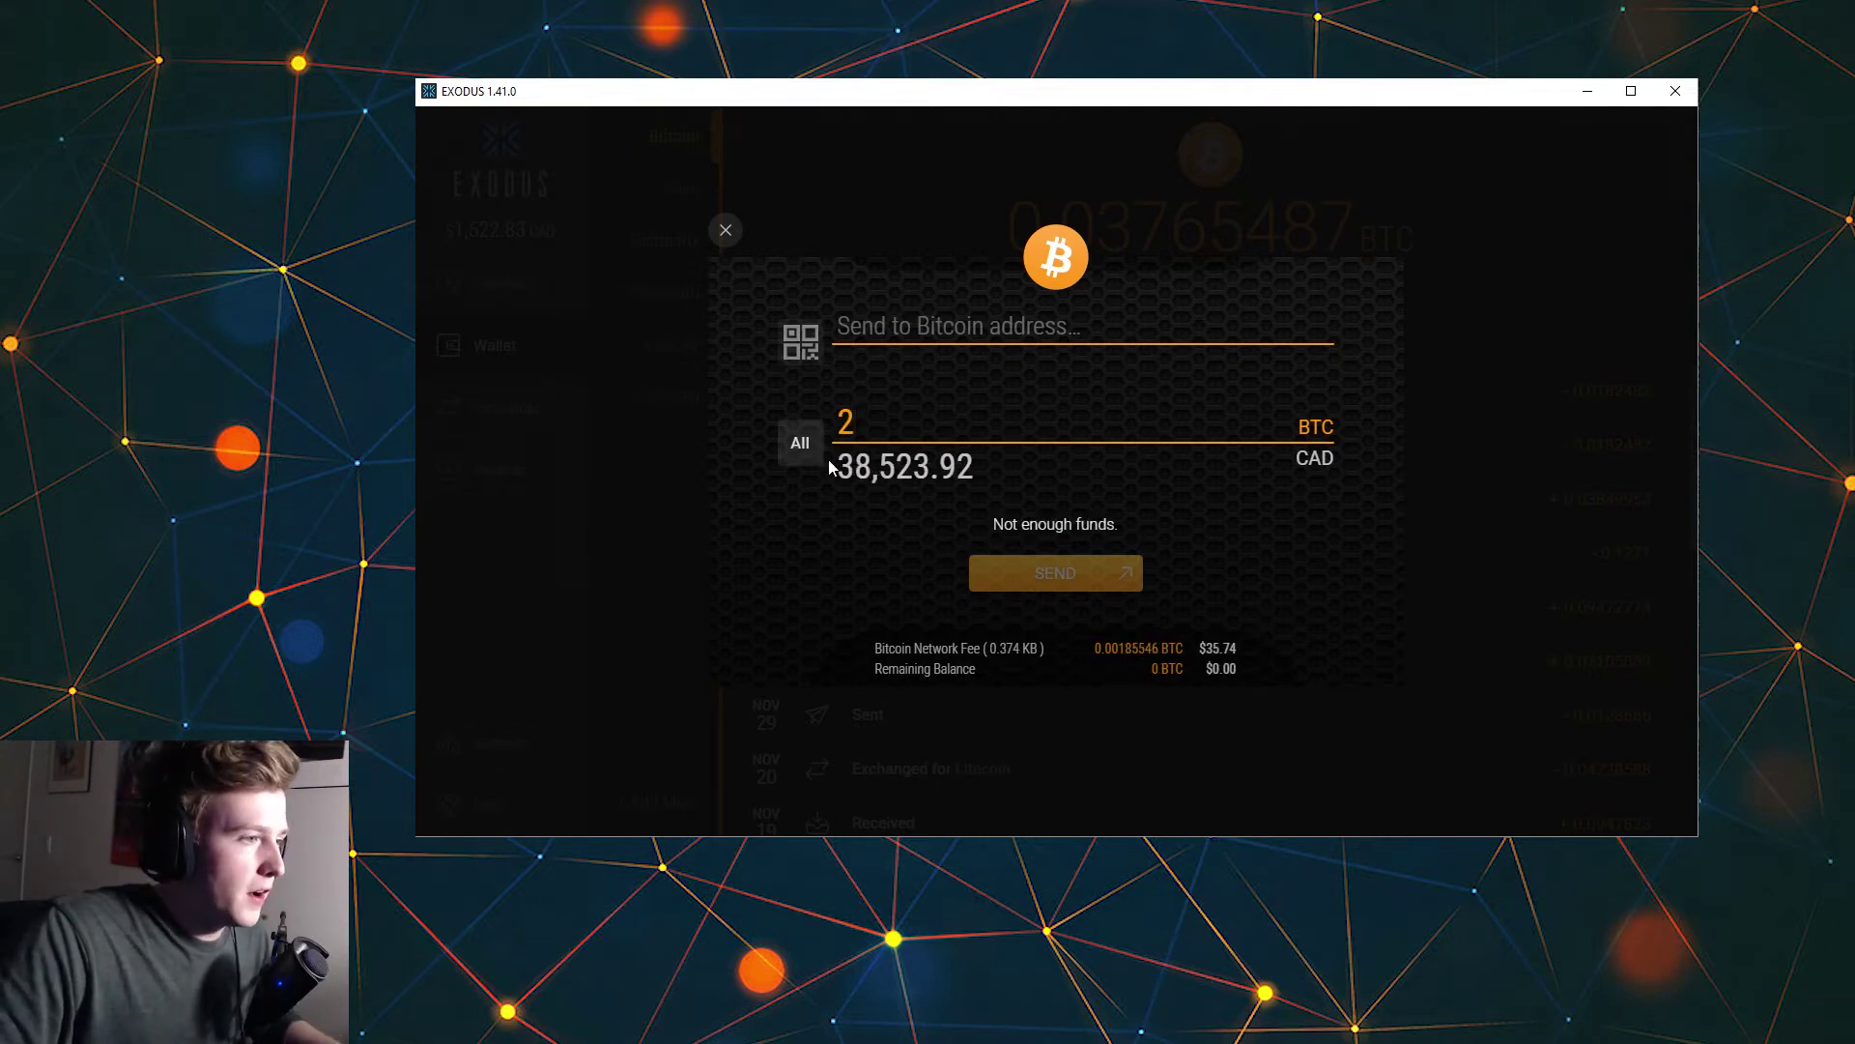
pyautogui.moveTo(974, 468); pyautogui.dragTo(775, 455)
pyautogui.write('100')
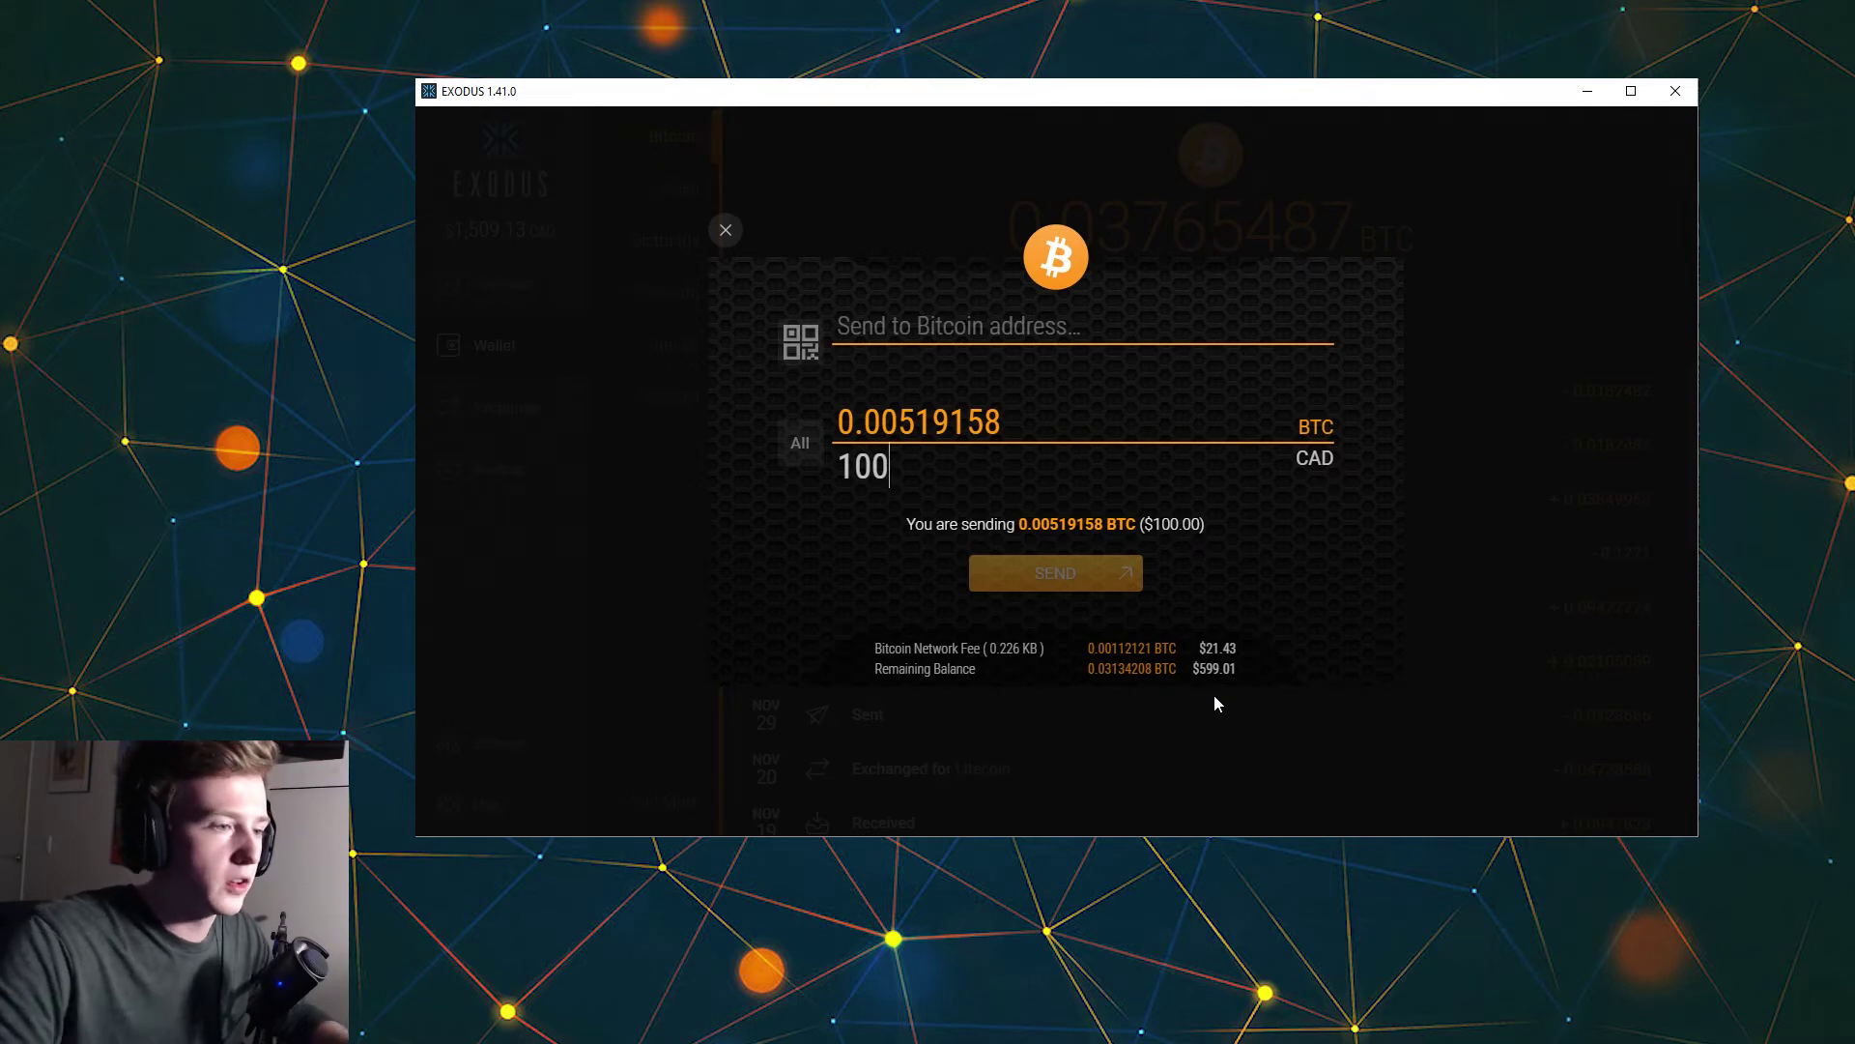
# Close the send form and view the Dash wallet's receiving address and QR code.
pyautogui.click(693, 212)
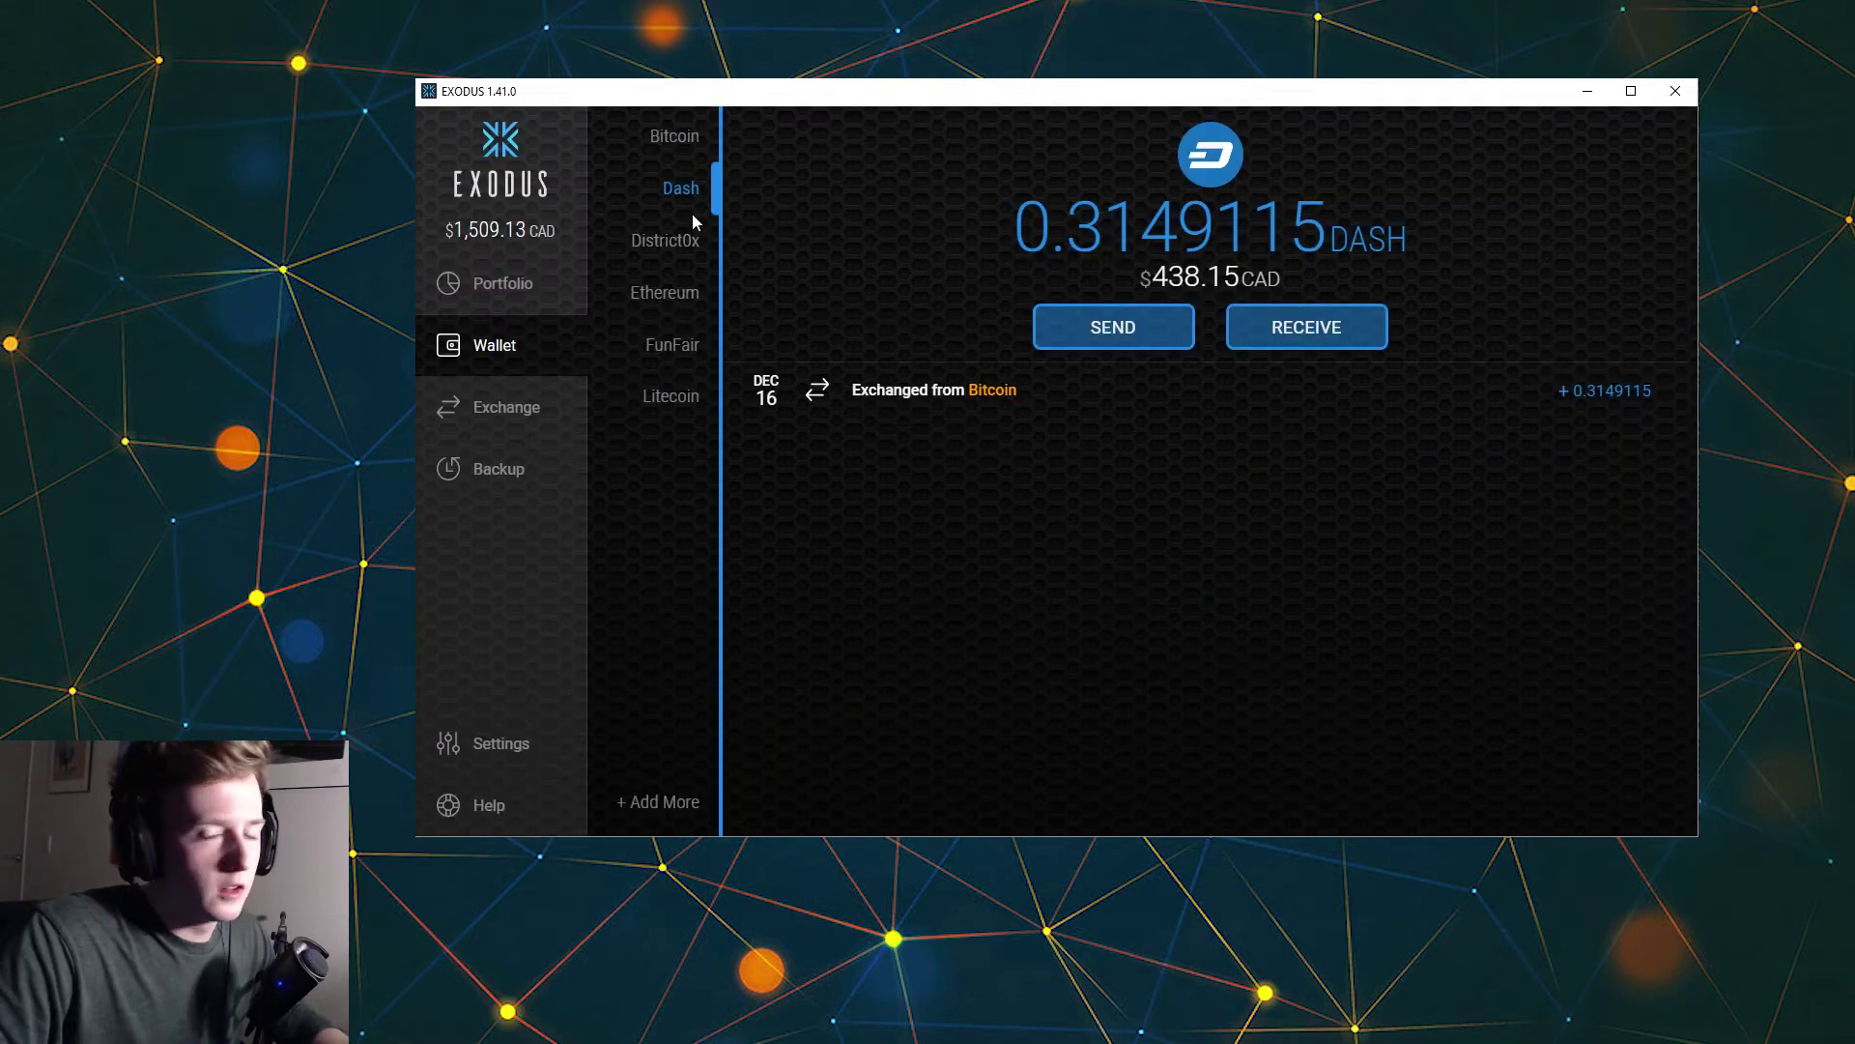
pyautogui.click(1257, 333)
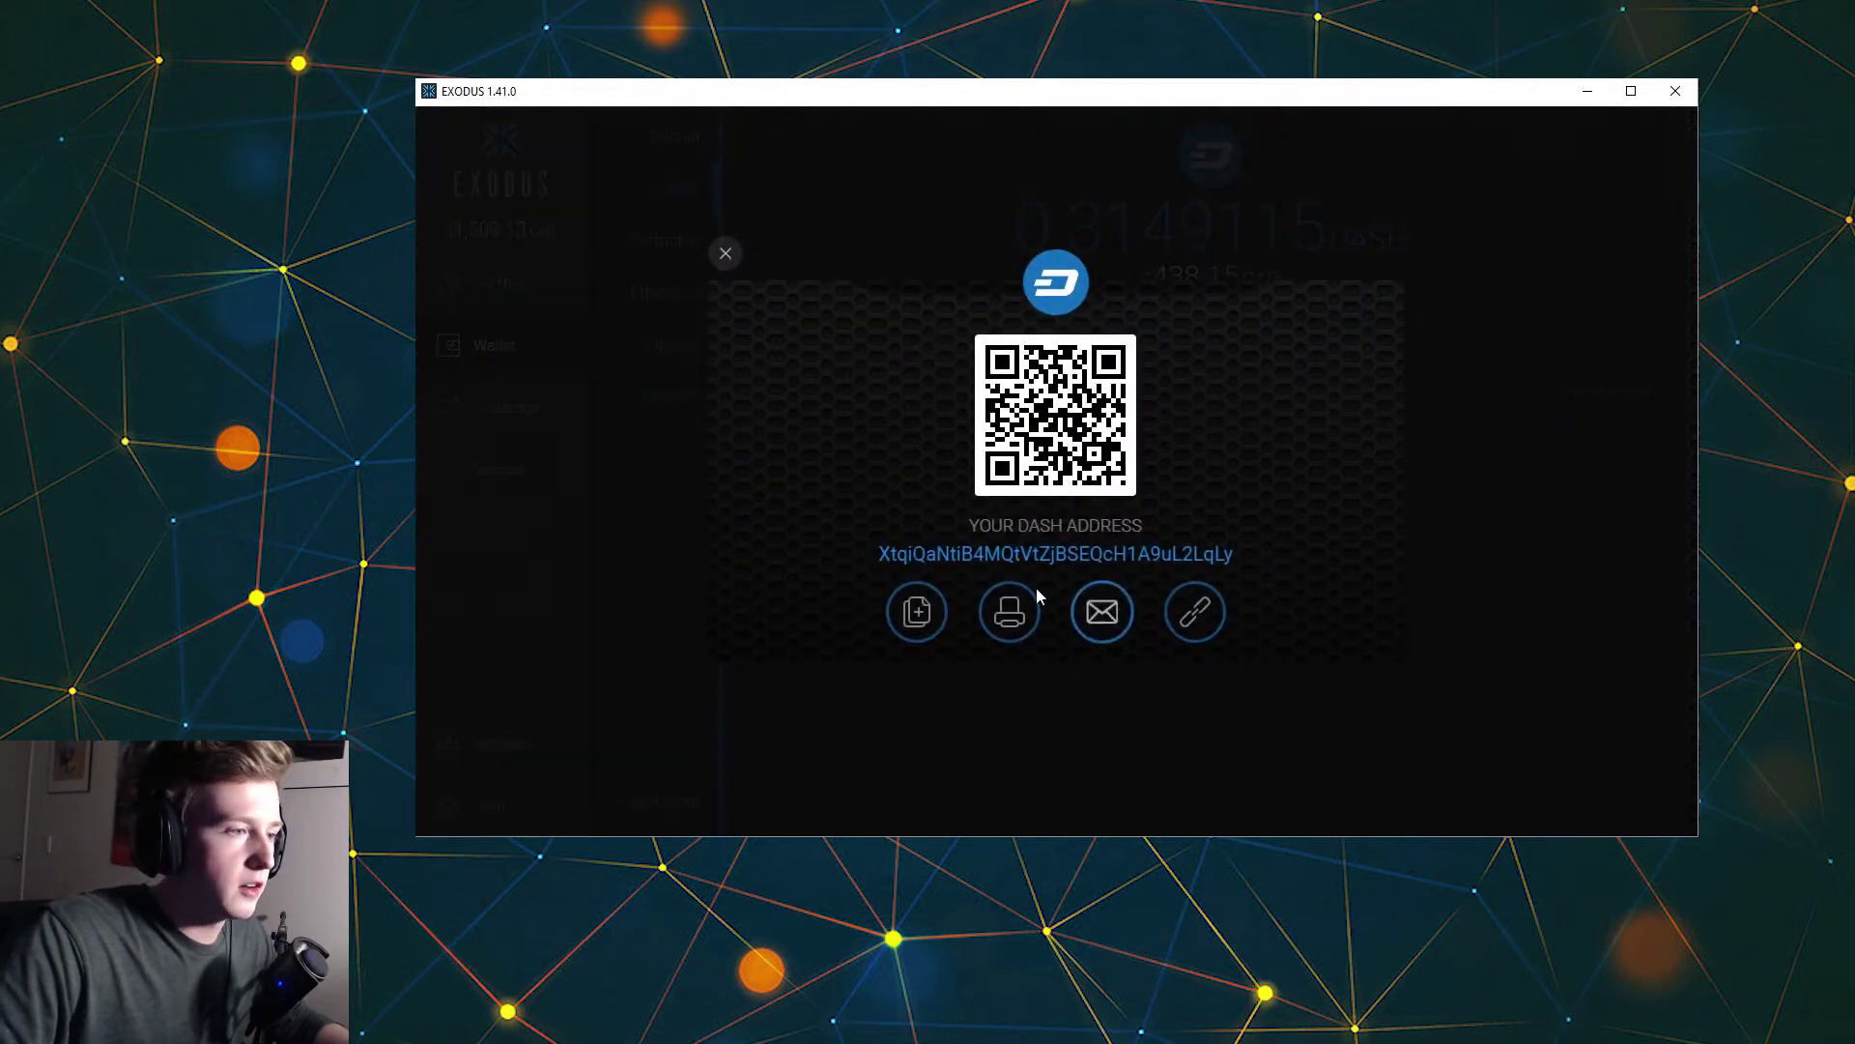
pyautogui.click(726, 255)
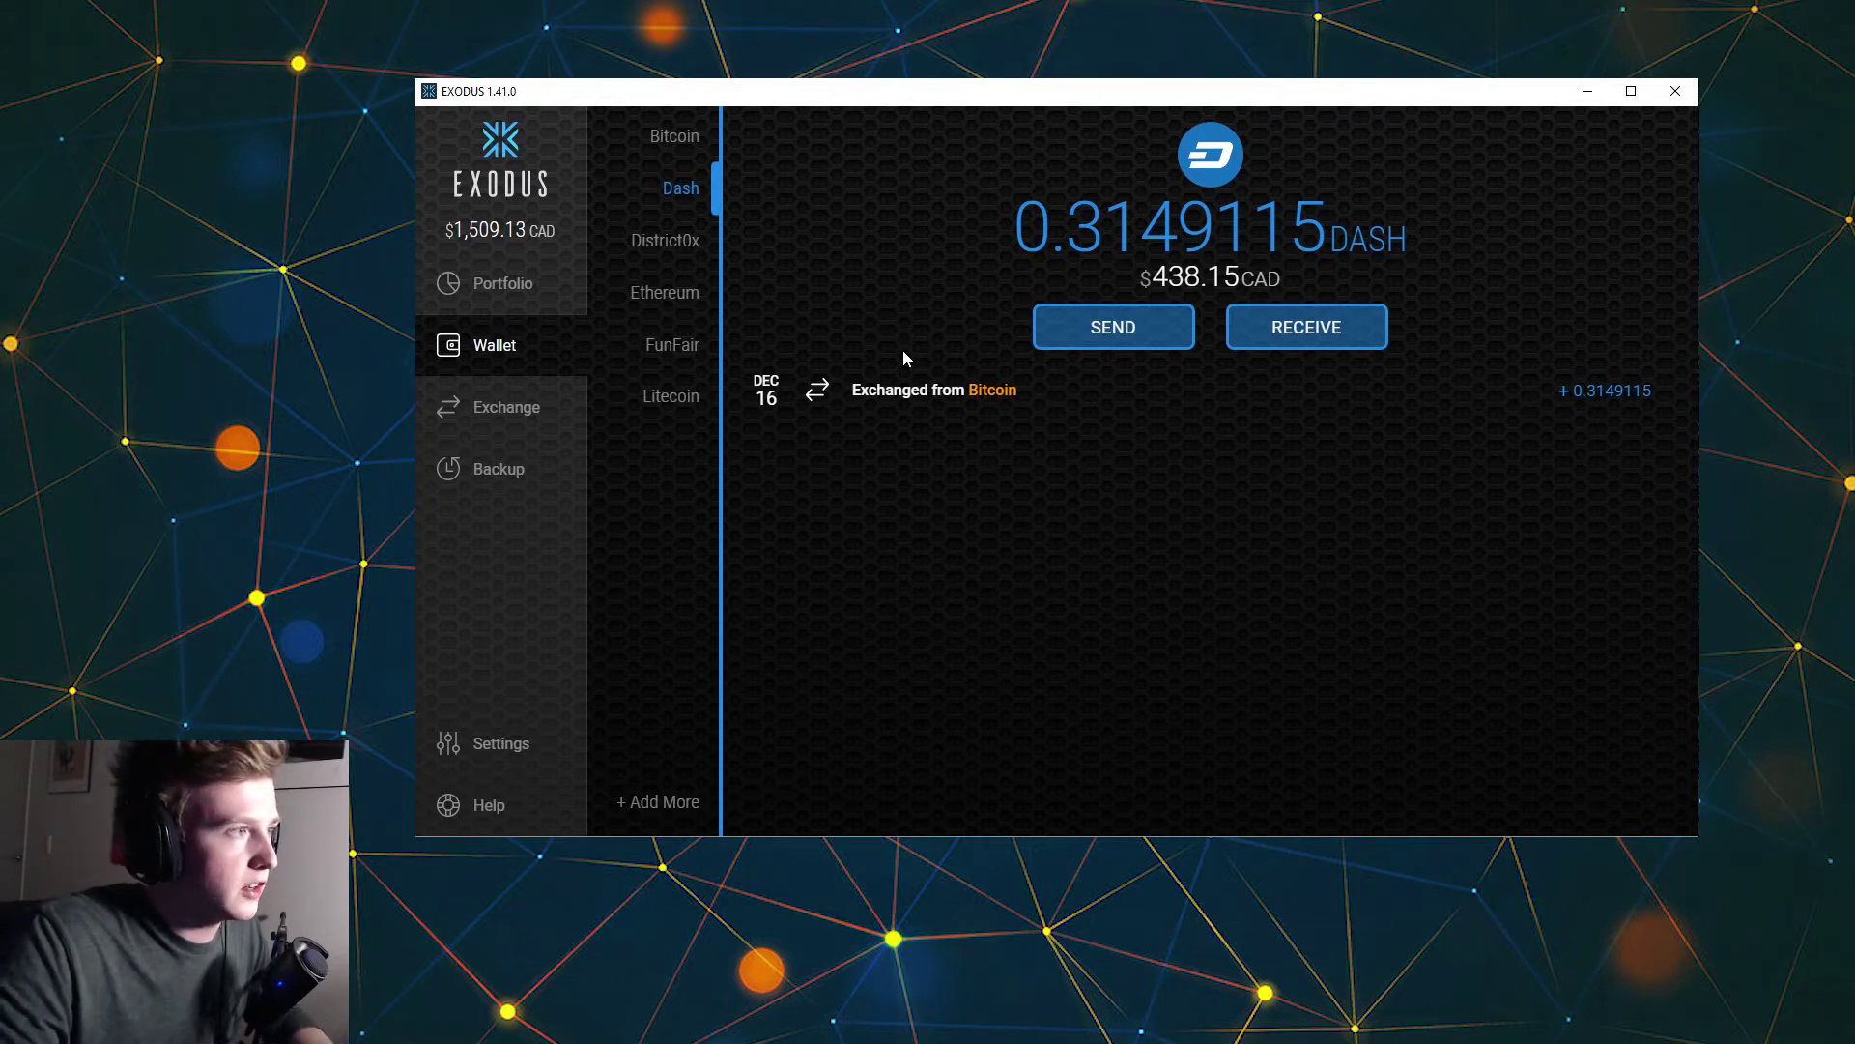
# Step through the Bitcoin wallet's receive addresses, then close the receive view.
pyautogui.click(677, 140)
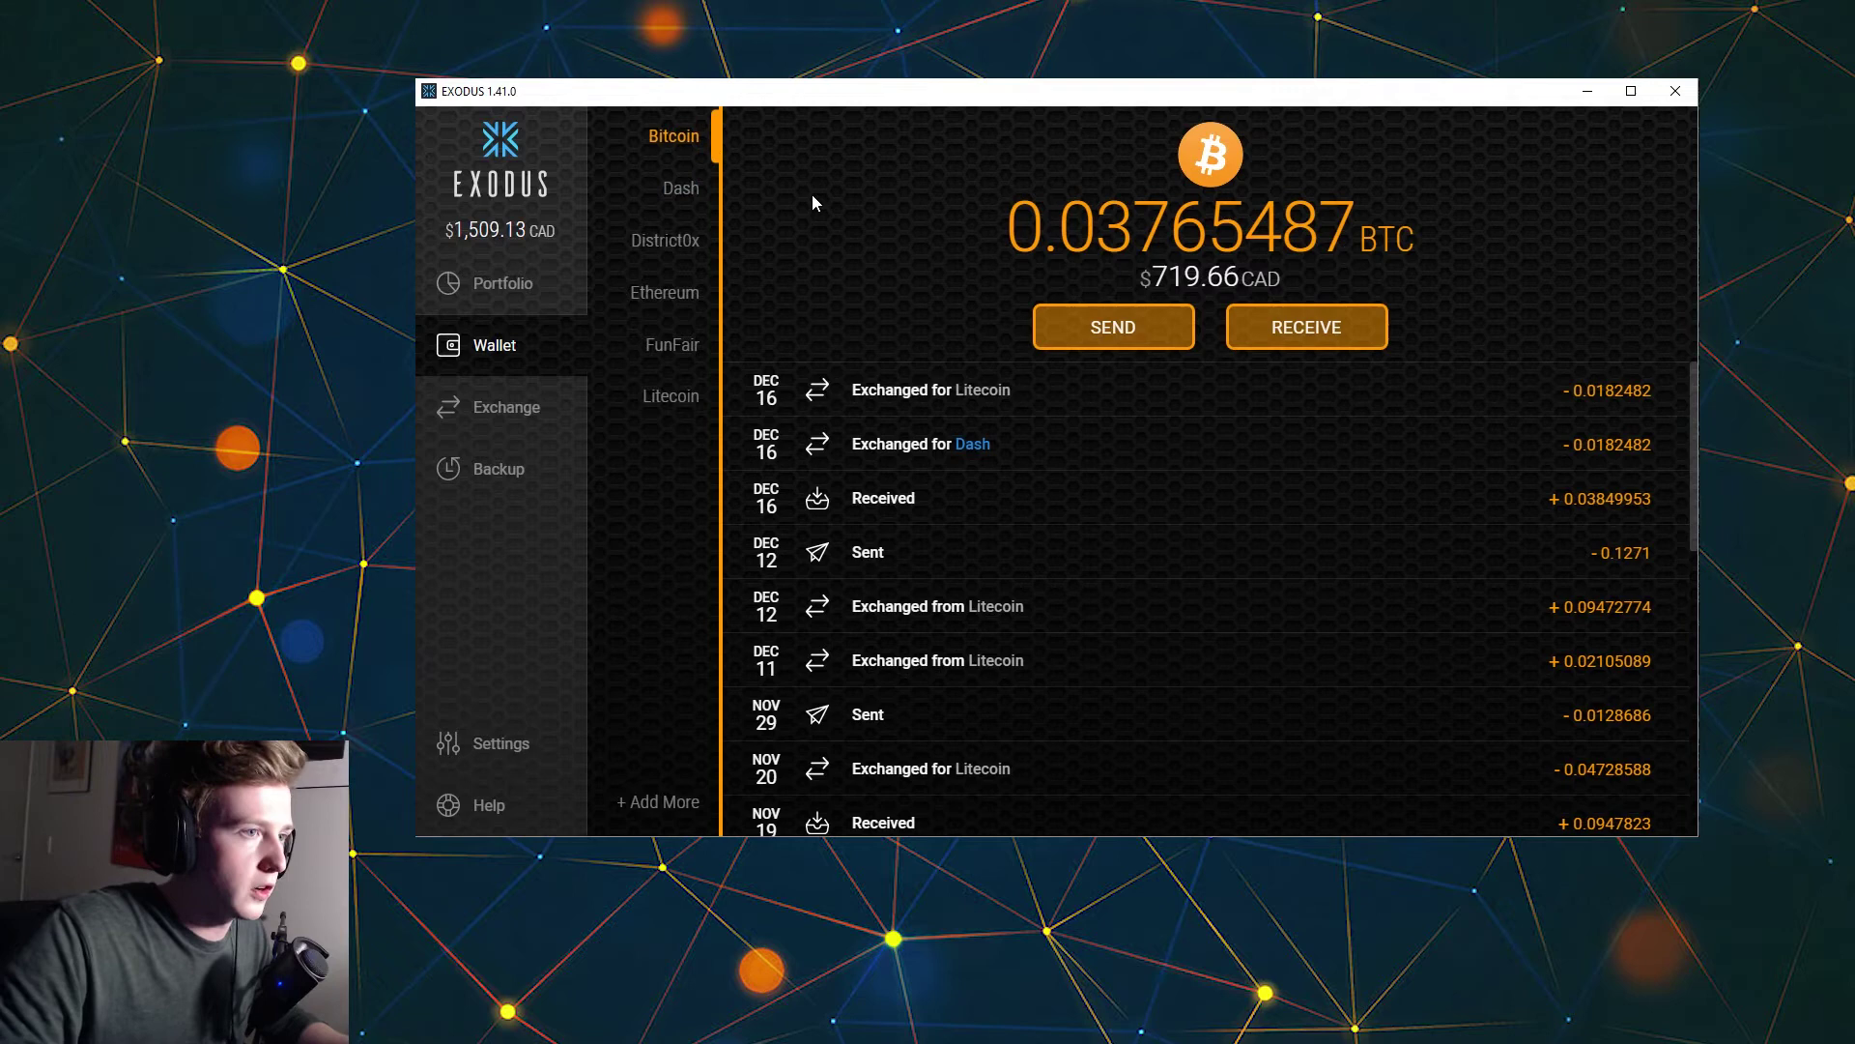
pyautogui.click(1306, 327)
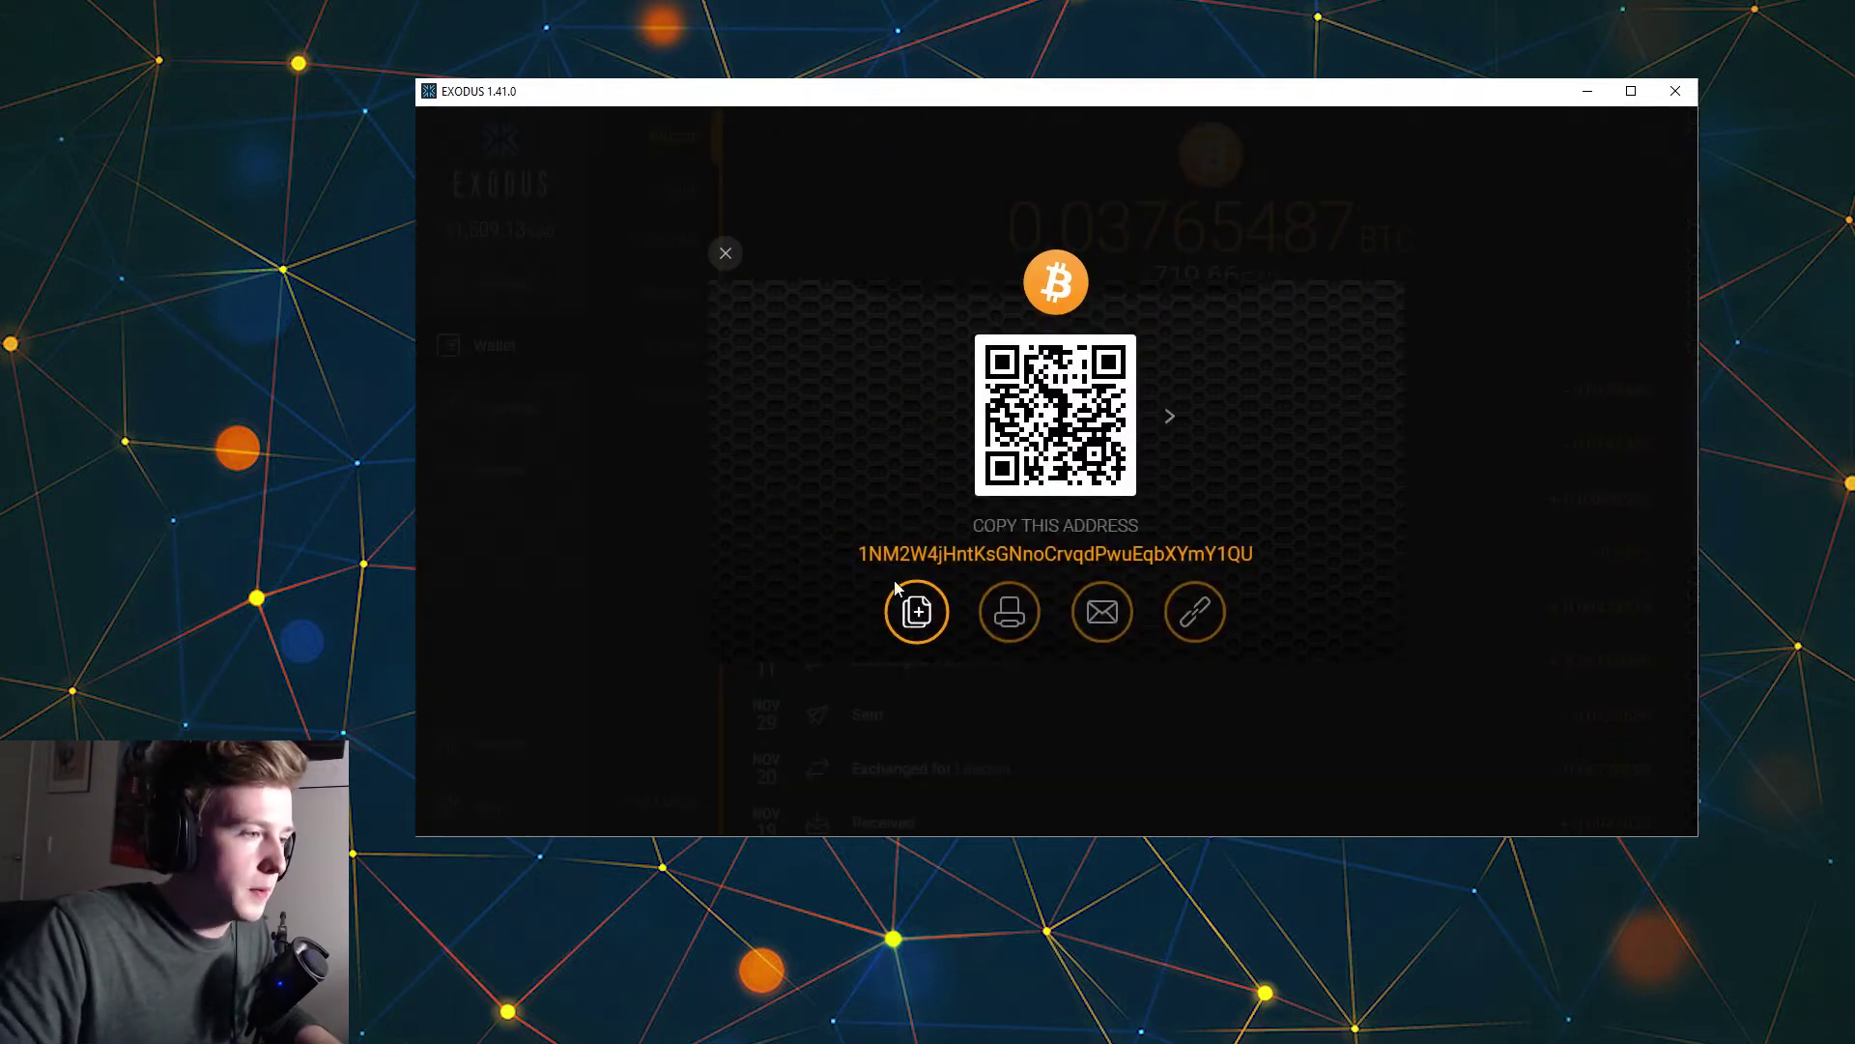
pyautogui.click(1170, 416)
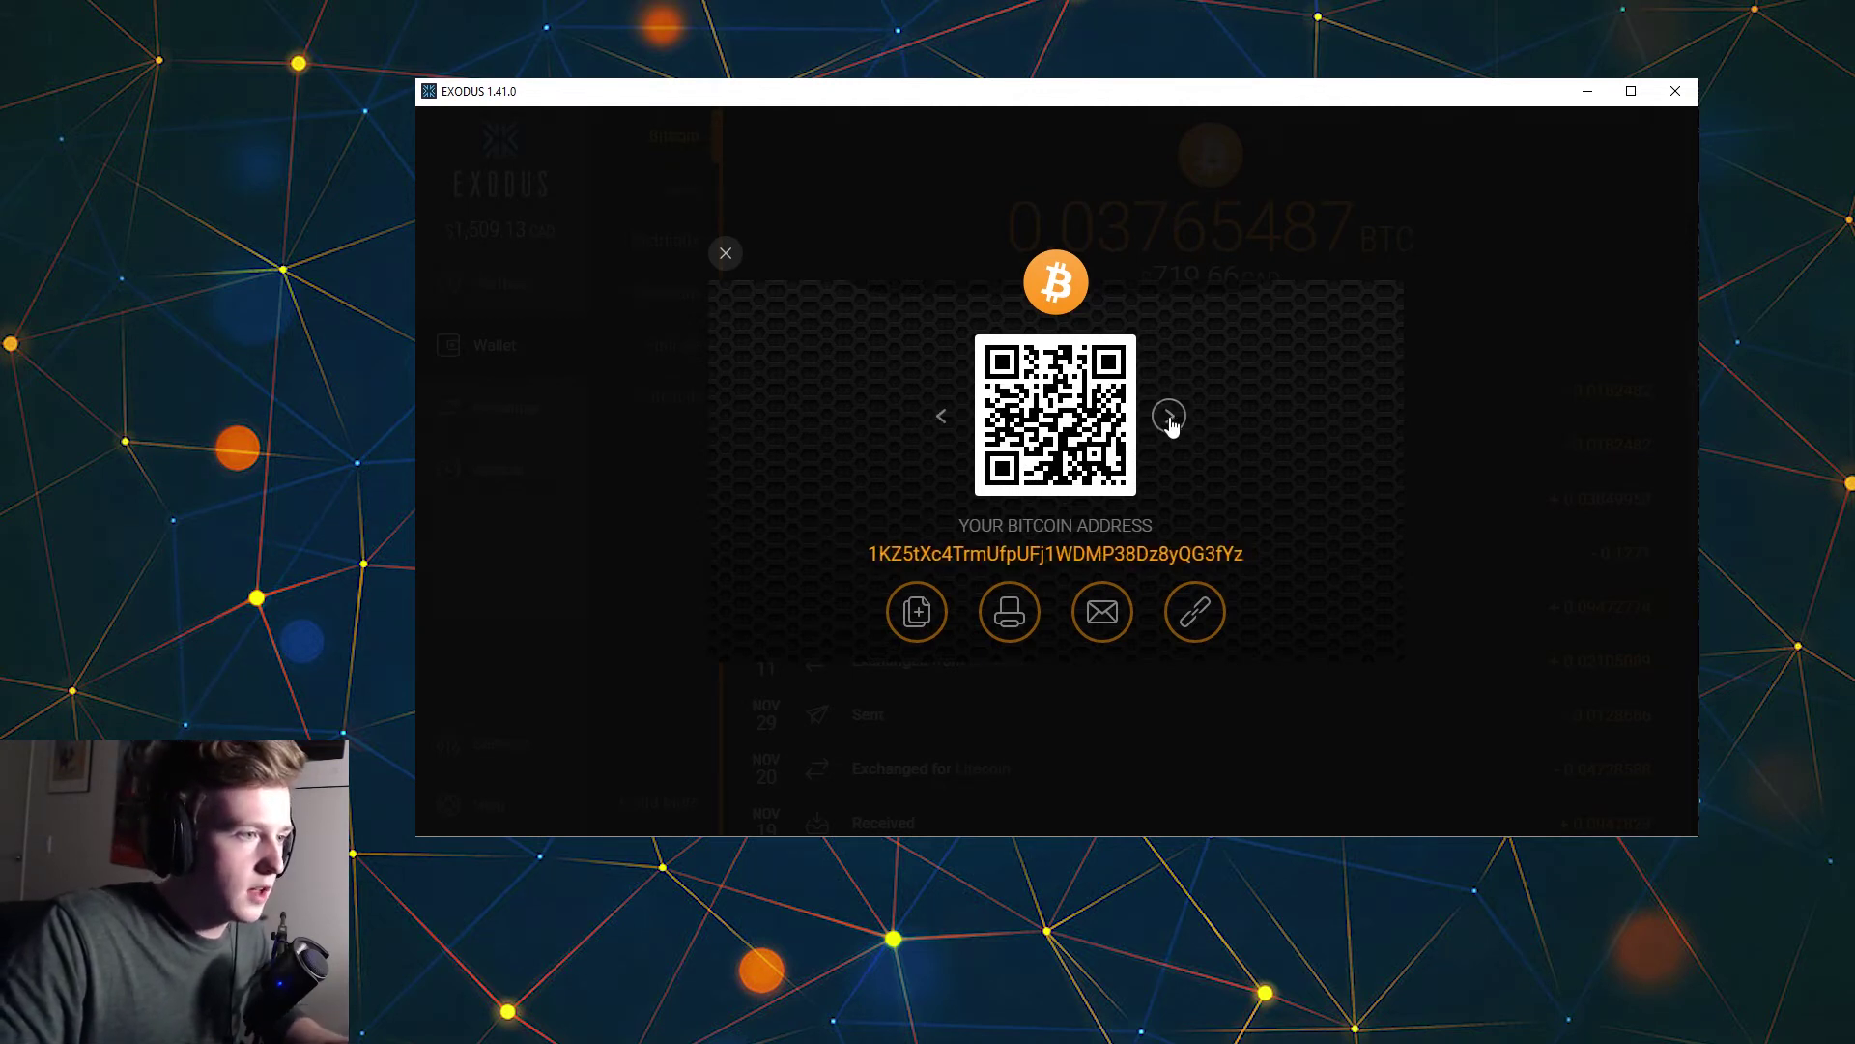
pyautogui.click(1170, 417)
pyautogui.click(1172, 419)
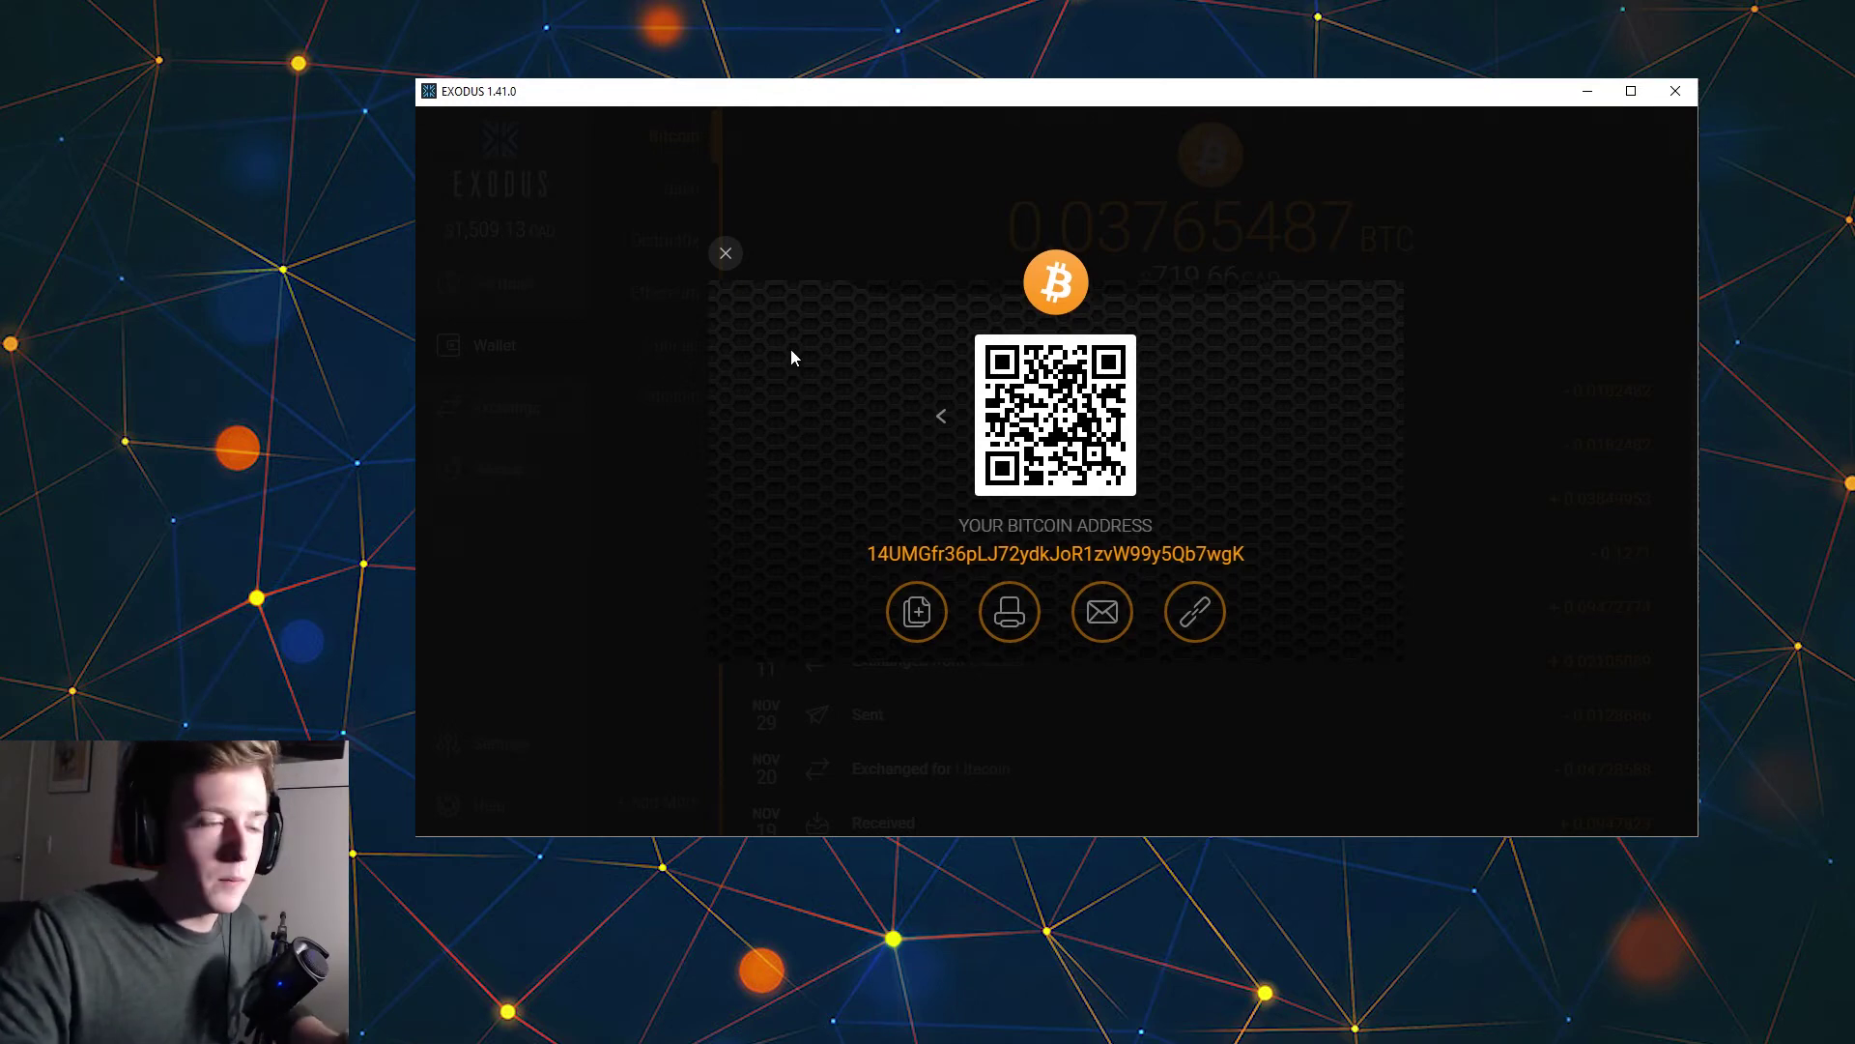
pyautogui.click(725, 255)
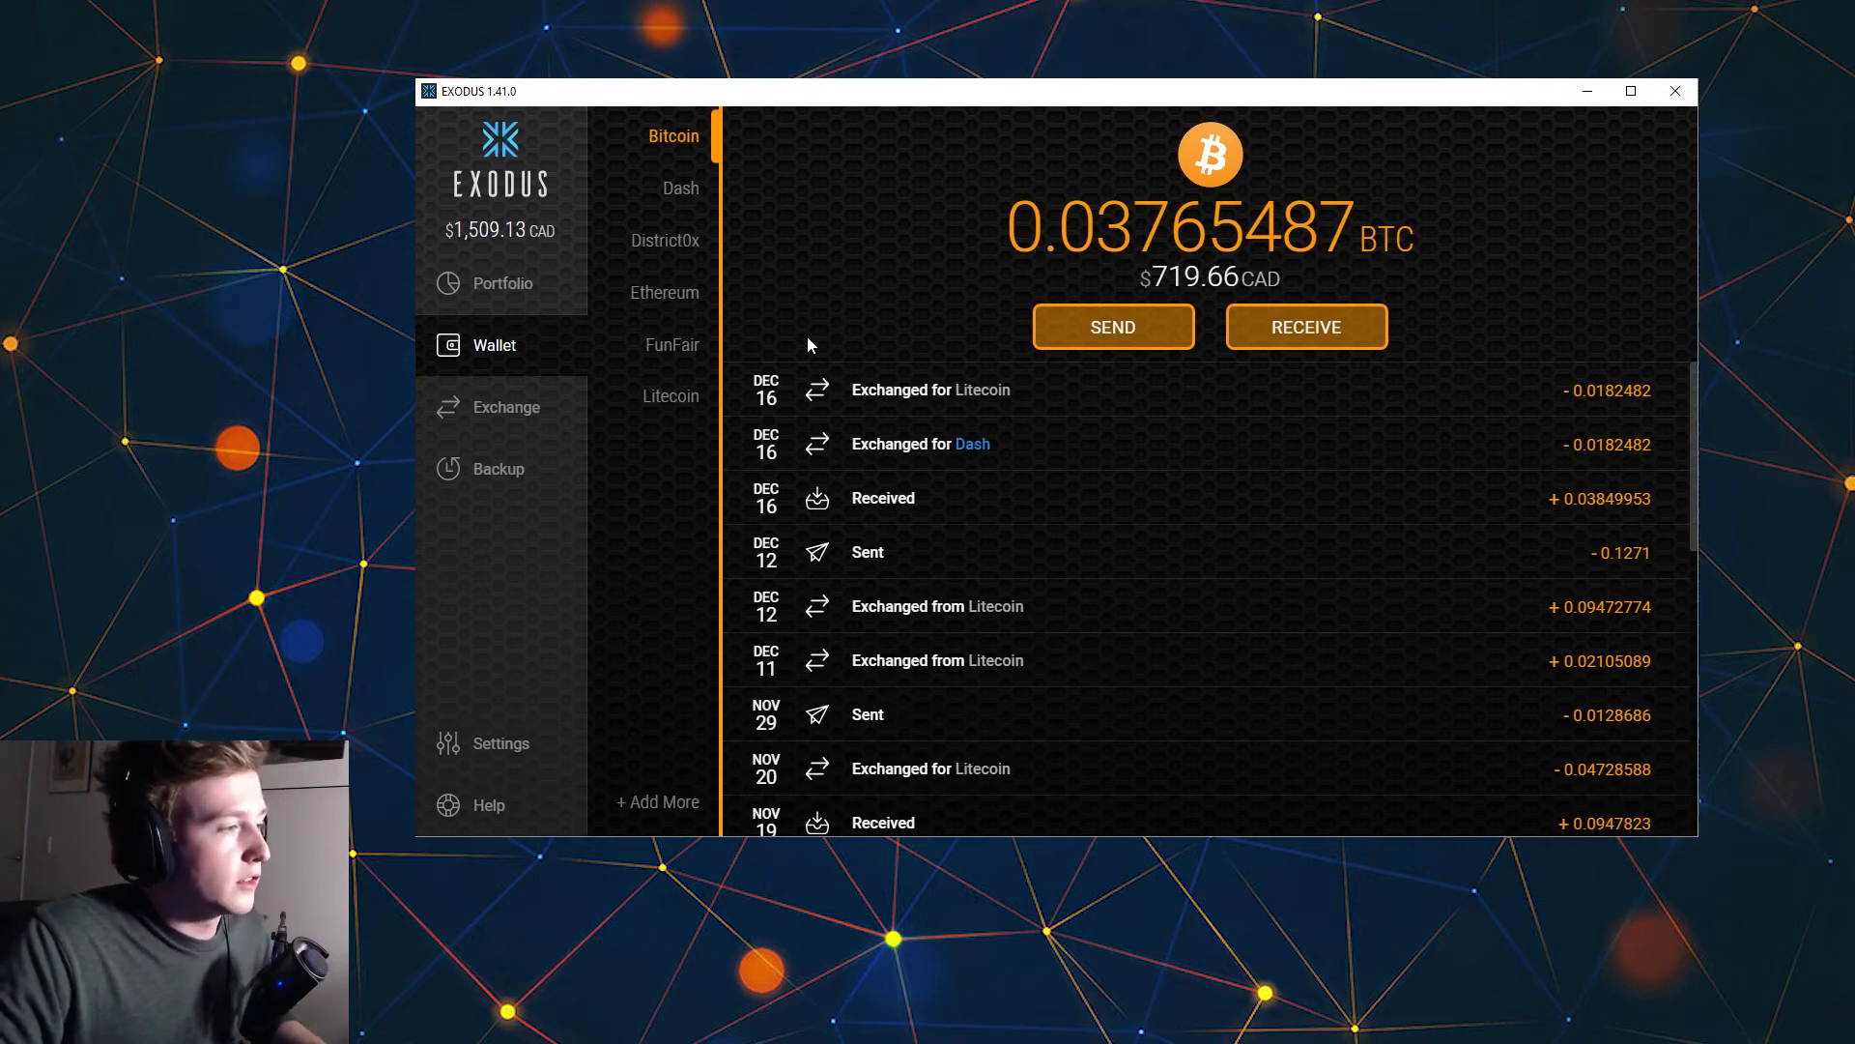
# Exchange half the Litecoin, 0.53150238 LTC ($178.47), for 0.11473353 ETH ($154.84).
pyautogui.click(507, 407)
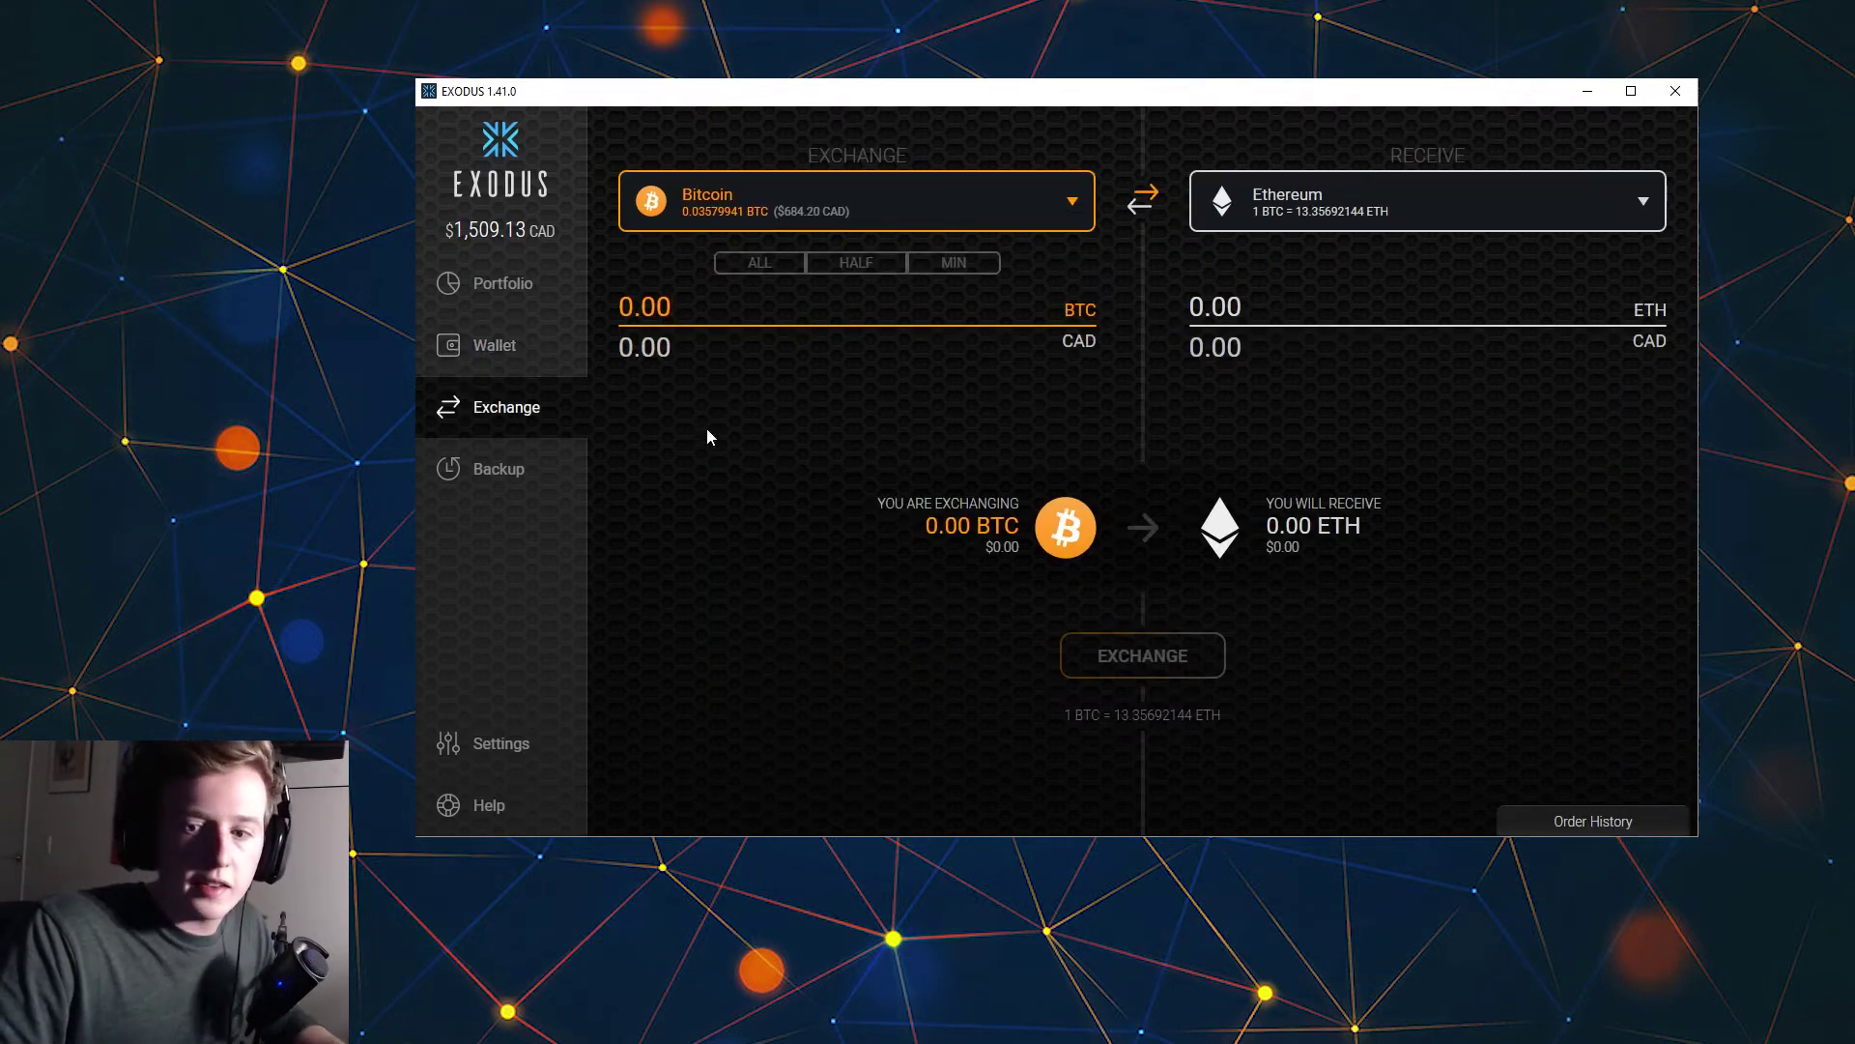
pyautogui.click(1008, 221)
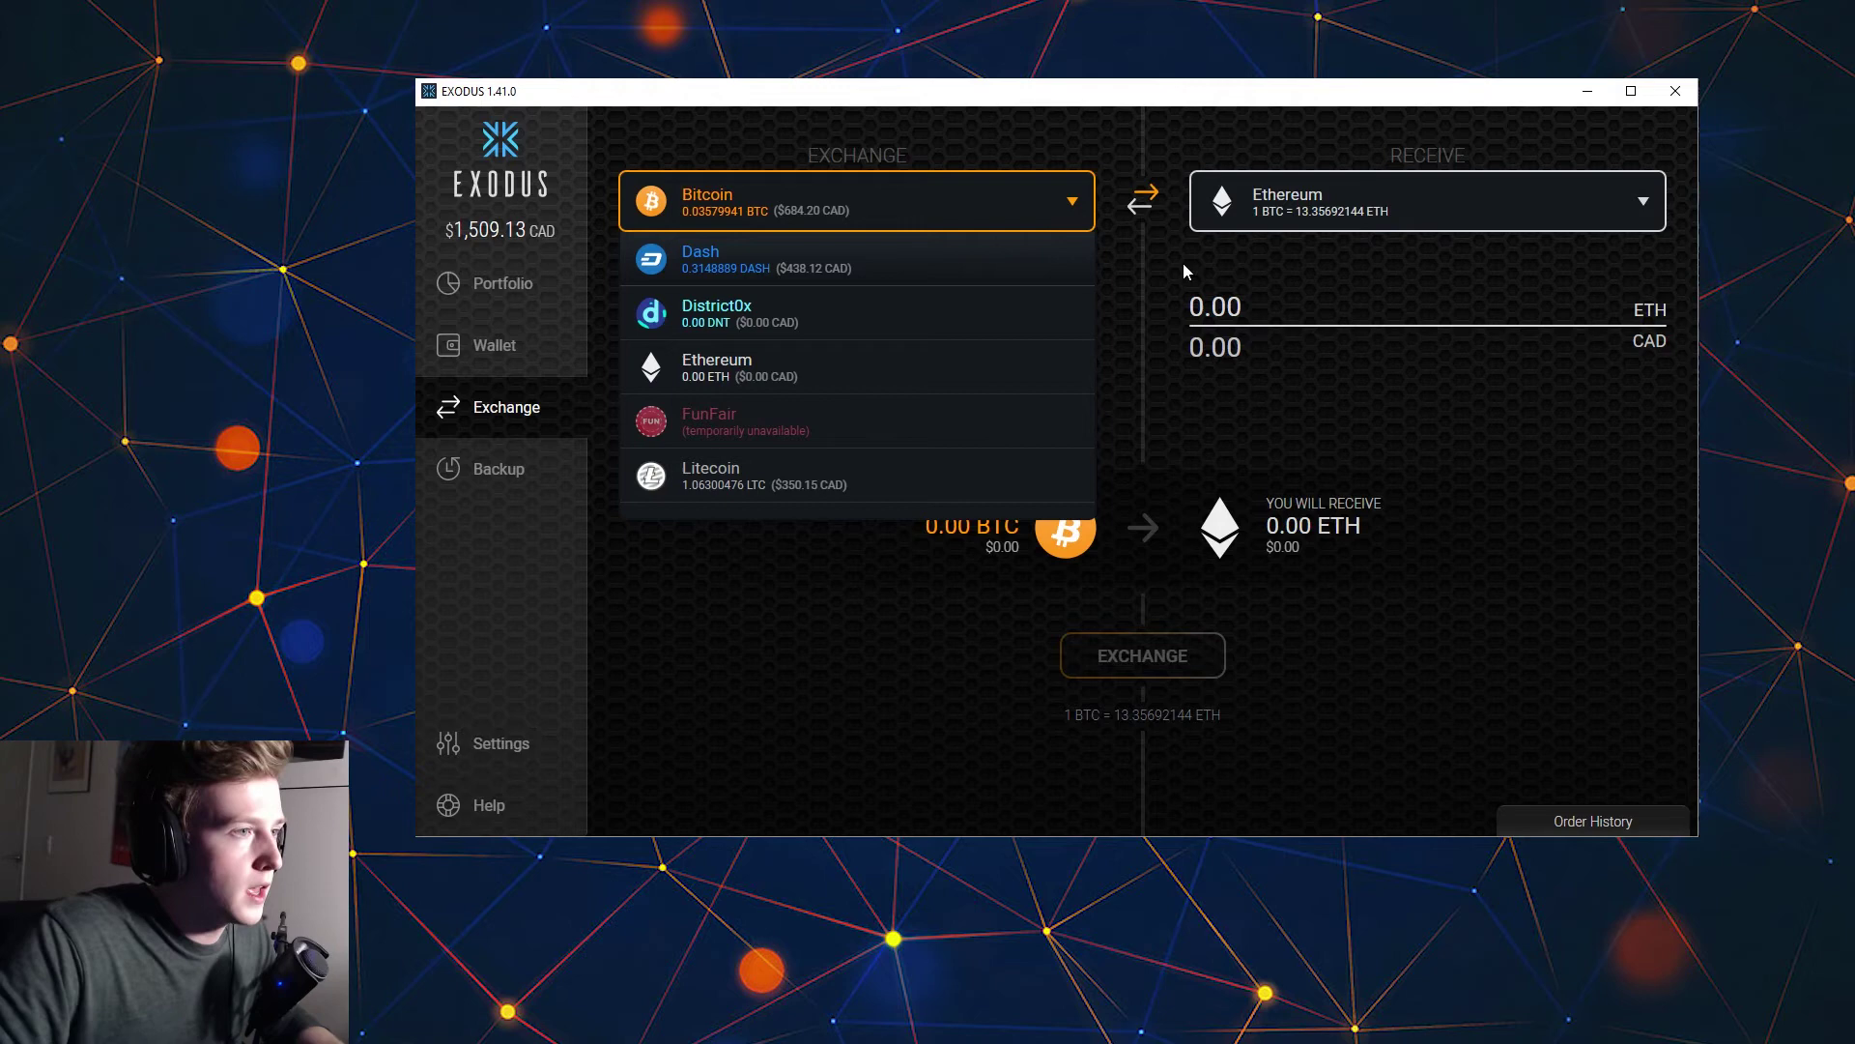
pyautogui.click(821, 473)
pyautogui.click(1203, 229)
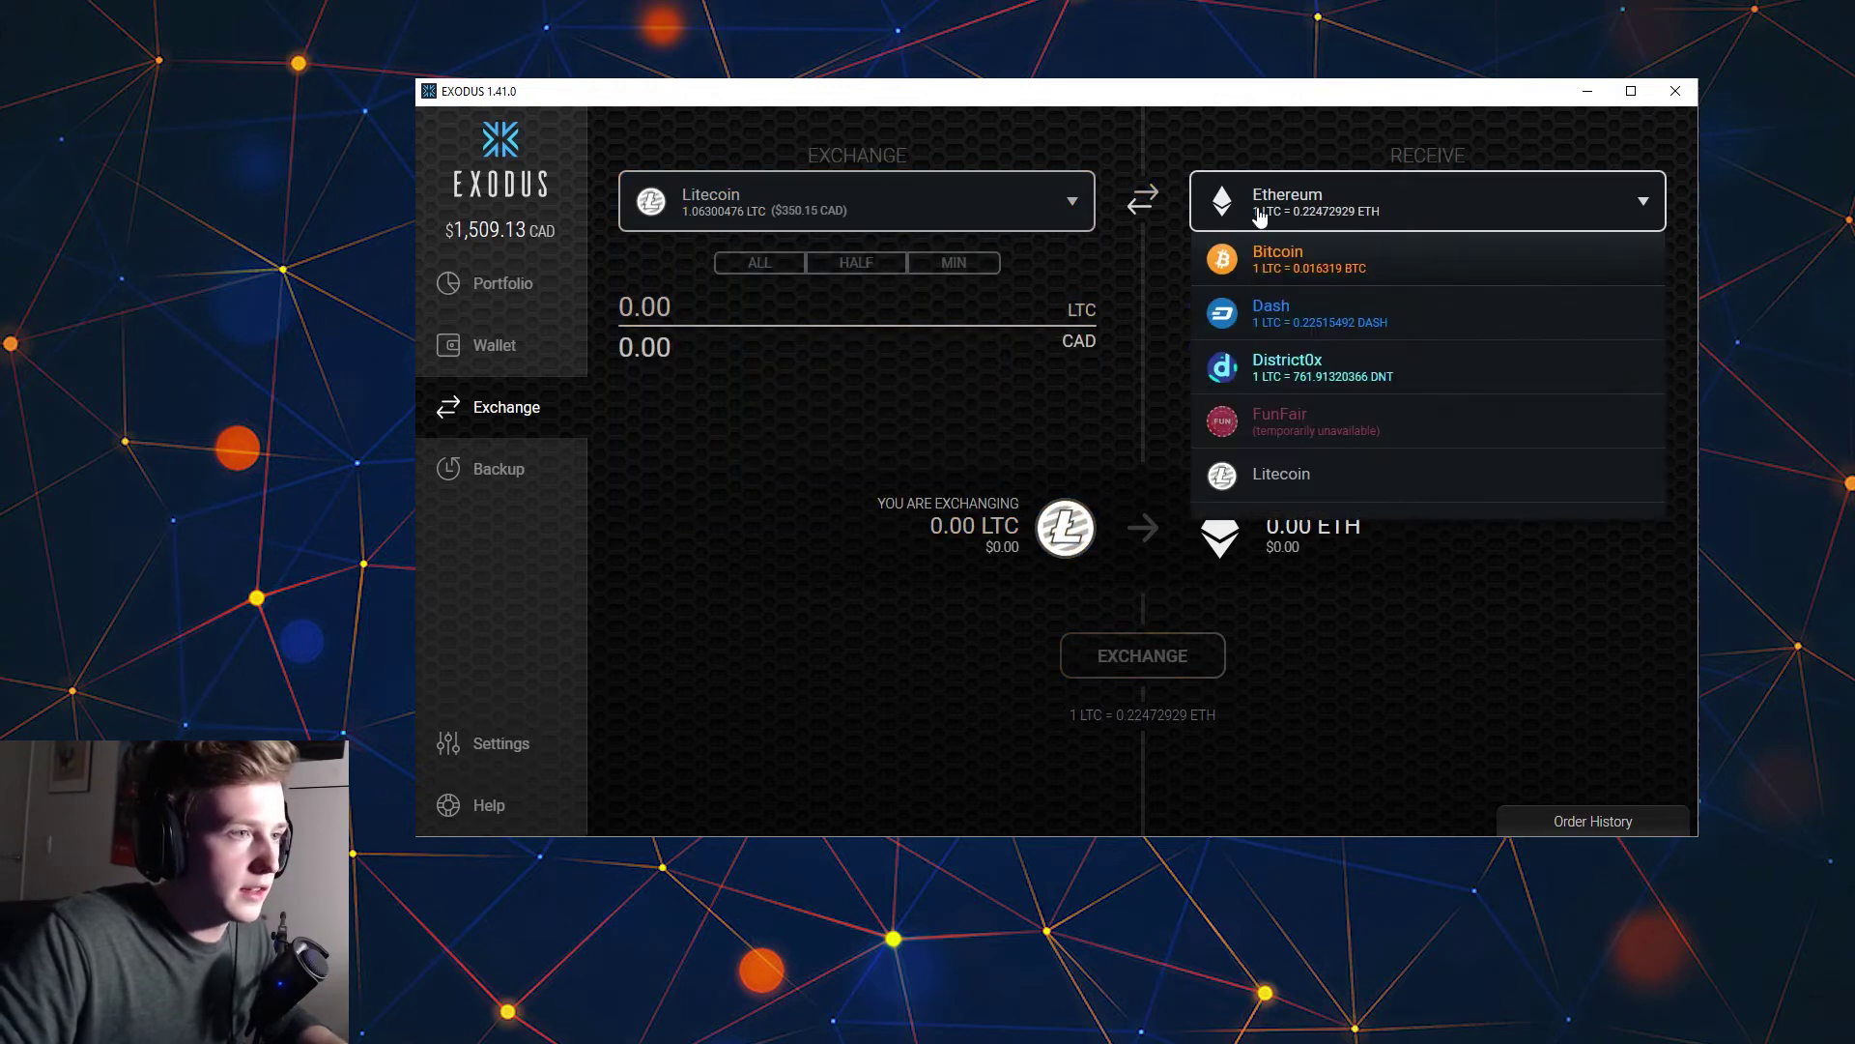
pyautogui.click(1227, 233)
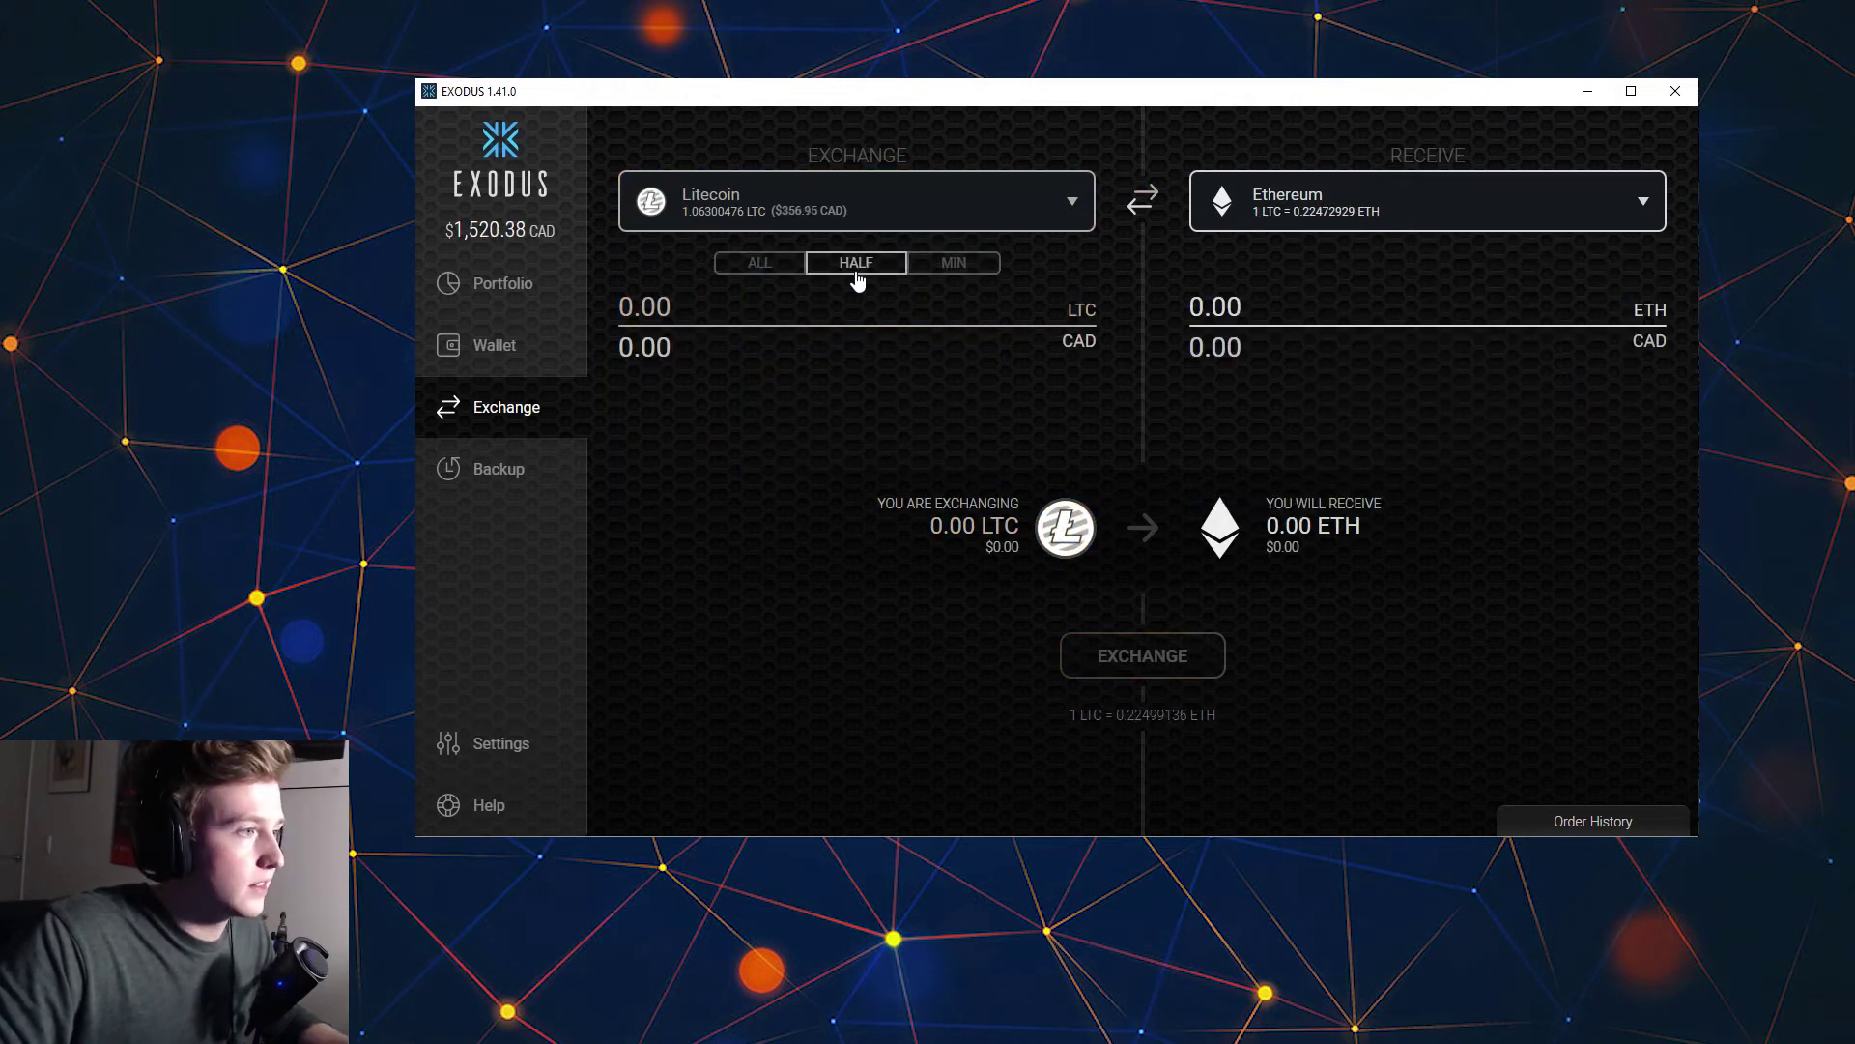
pyautogui.click(857, 280)
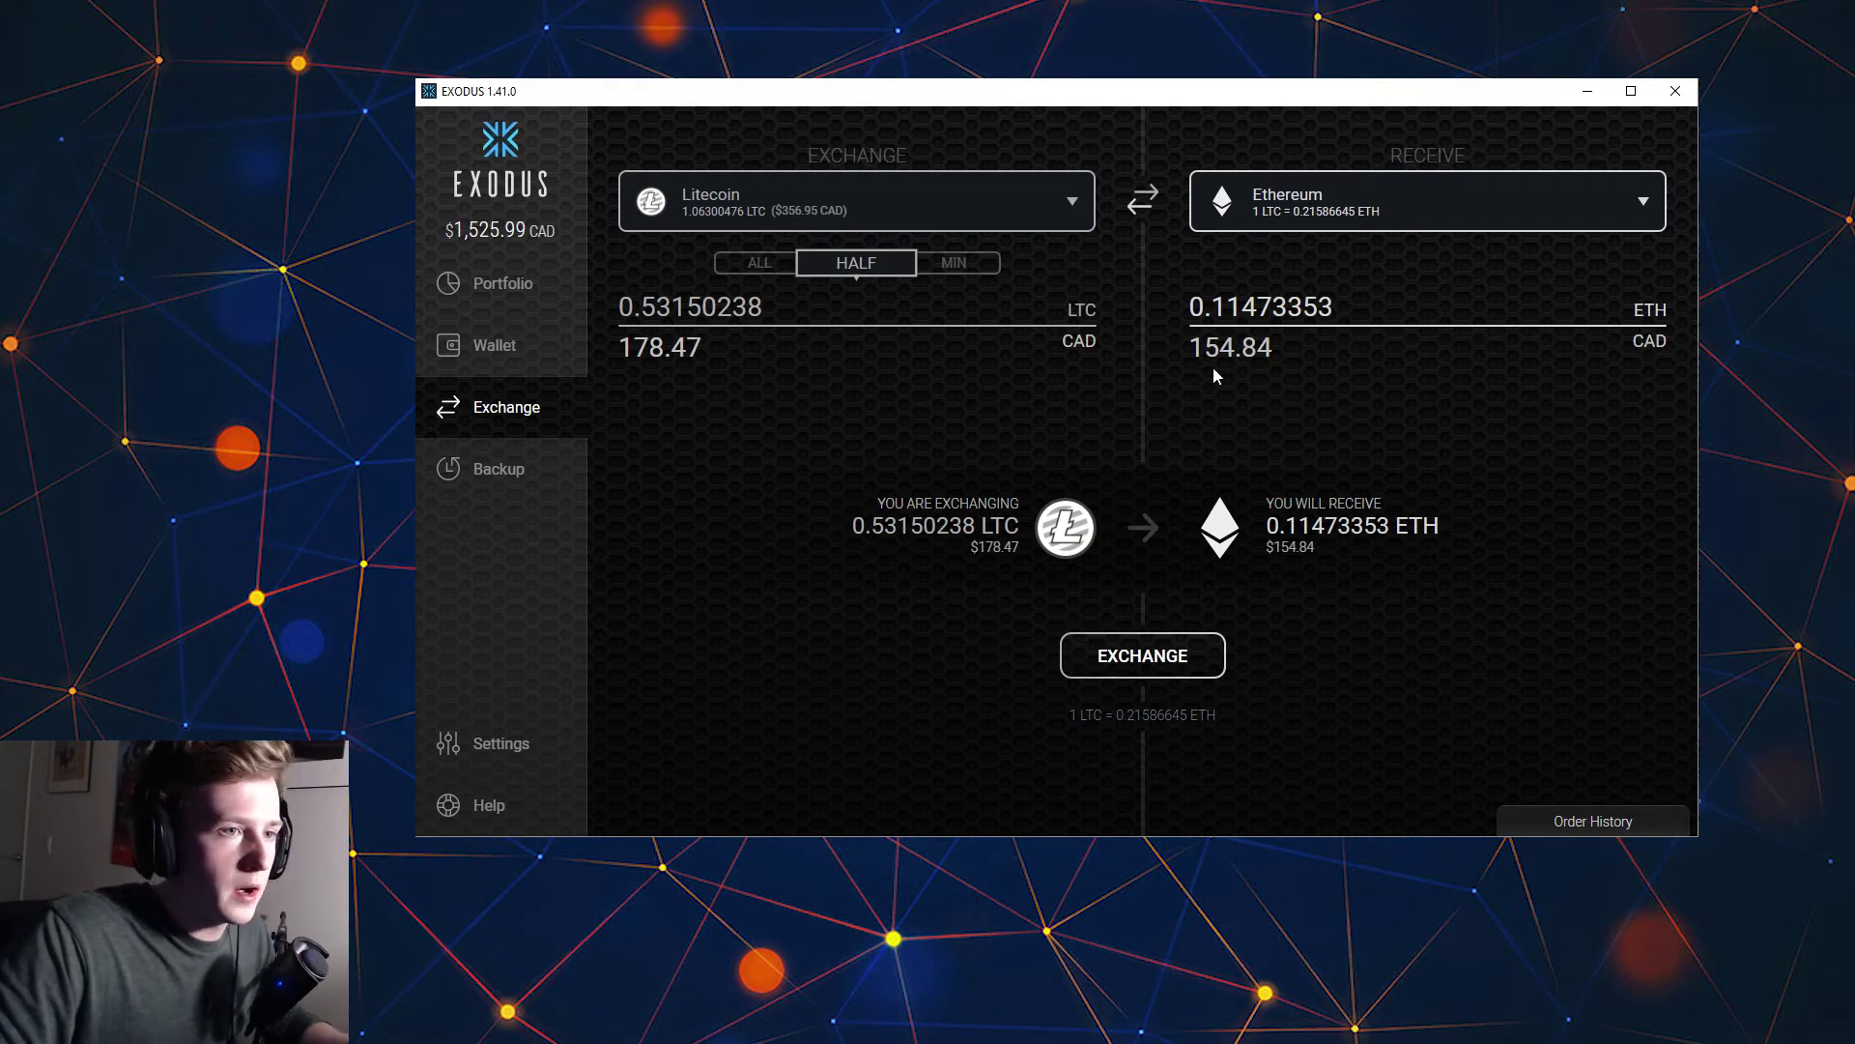
pyautogui.moveTo(1271, 372); pyautogui.dragTo(1189, 348)
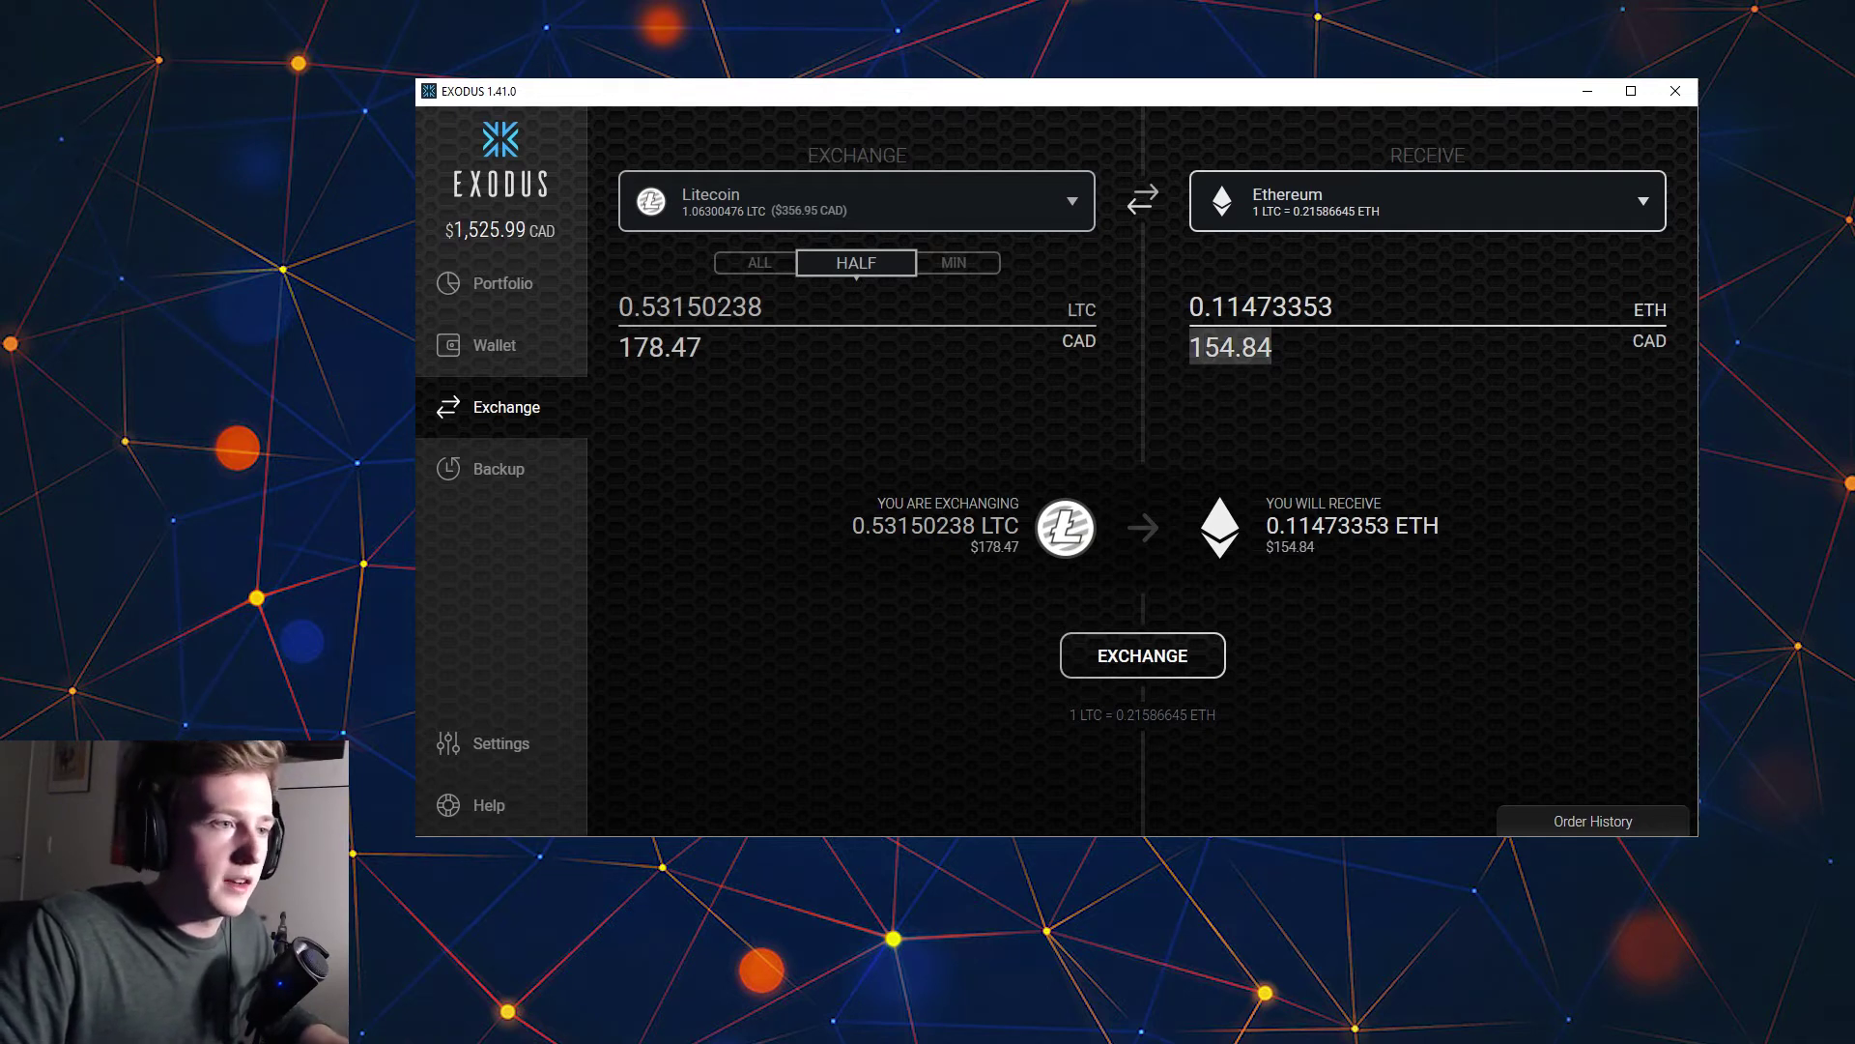
pyautogui.moveTo(705, 350); pyautogui.dragTo(648, 348)
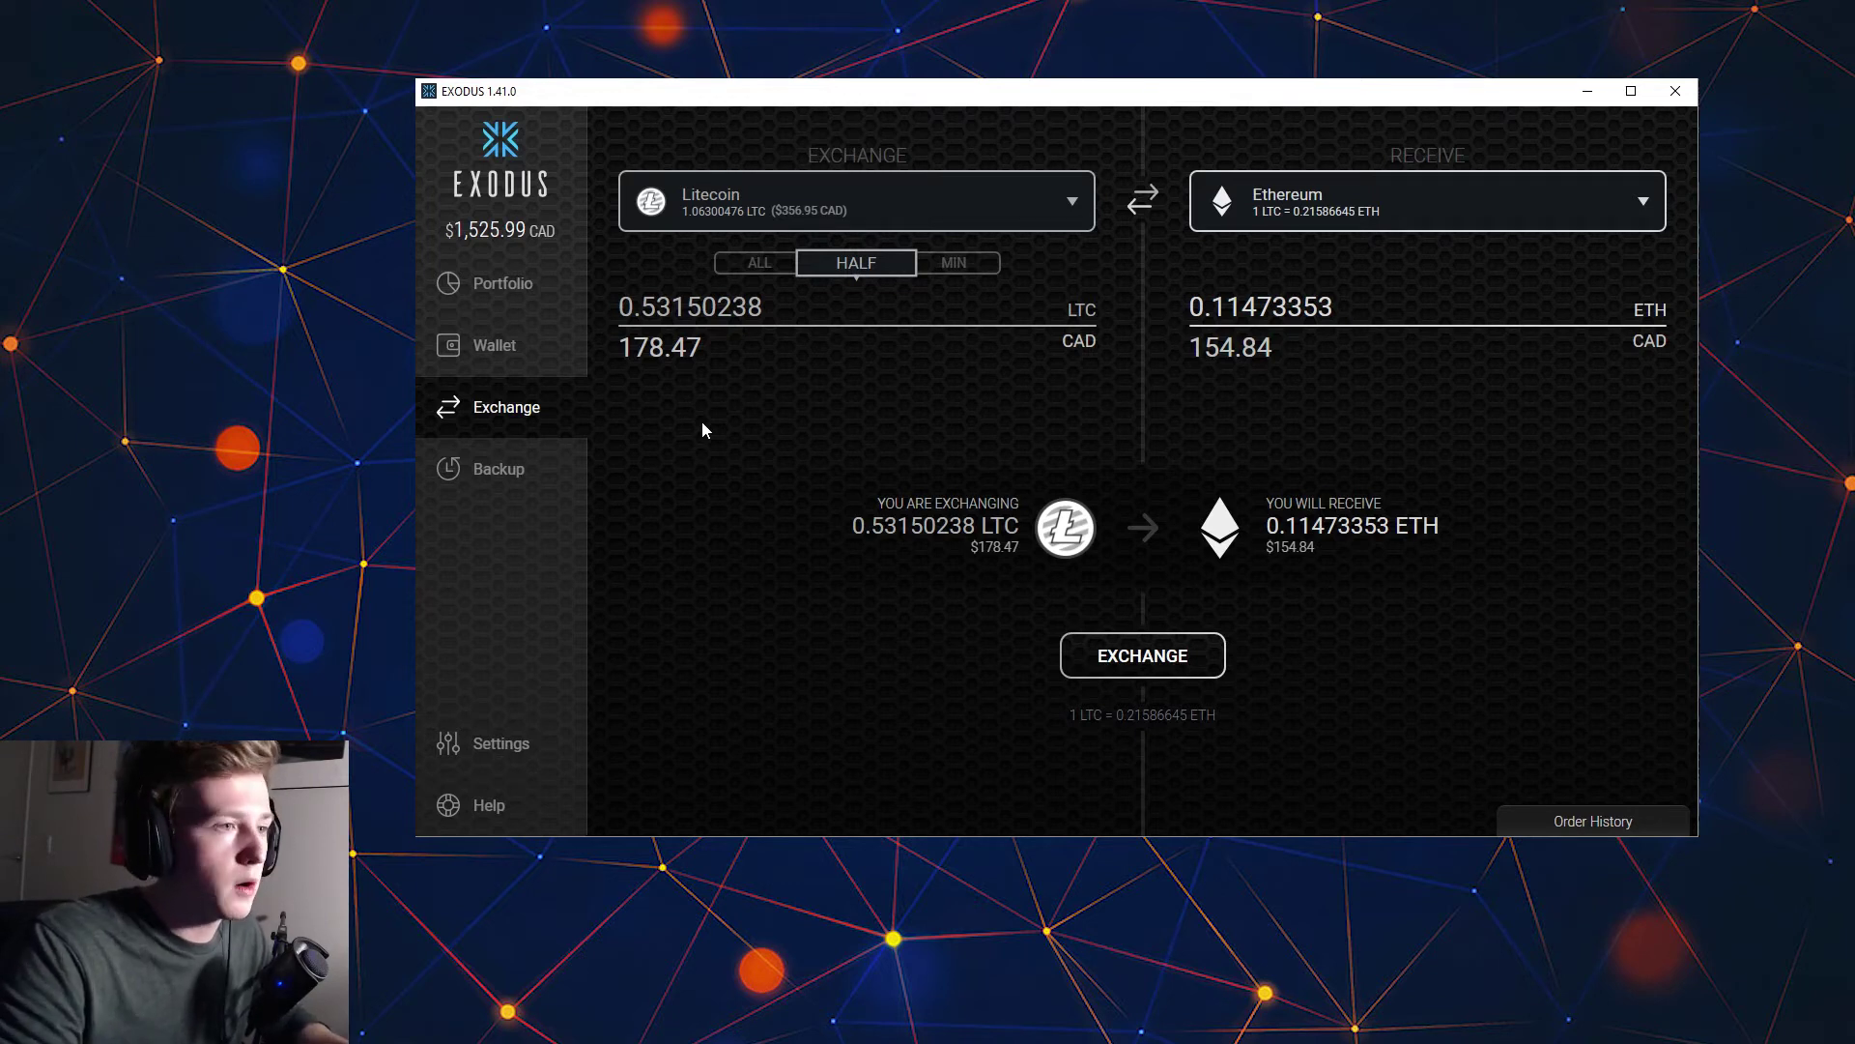
# Switch the exchange source coin from Litecoin to Bitcoin, triggering the not-enough-Bitcoin warning.
pyautogui.click(774, 228)
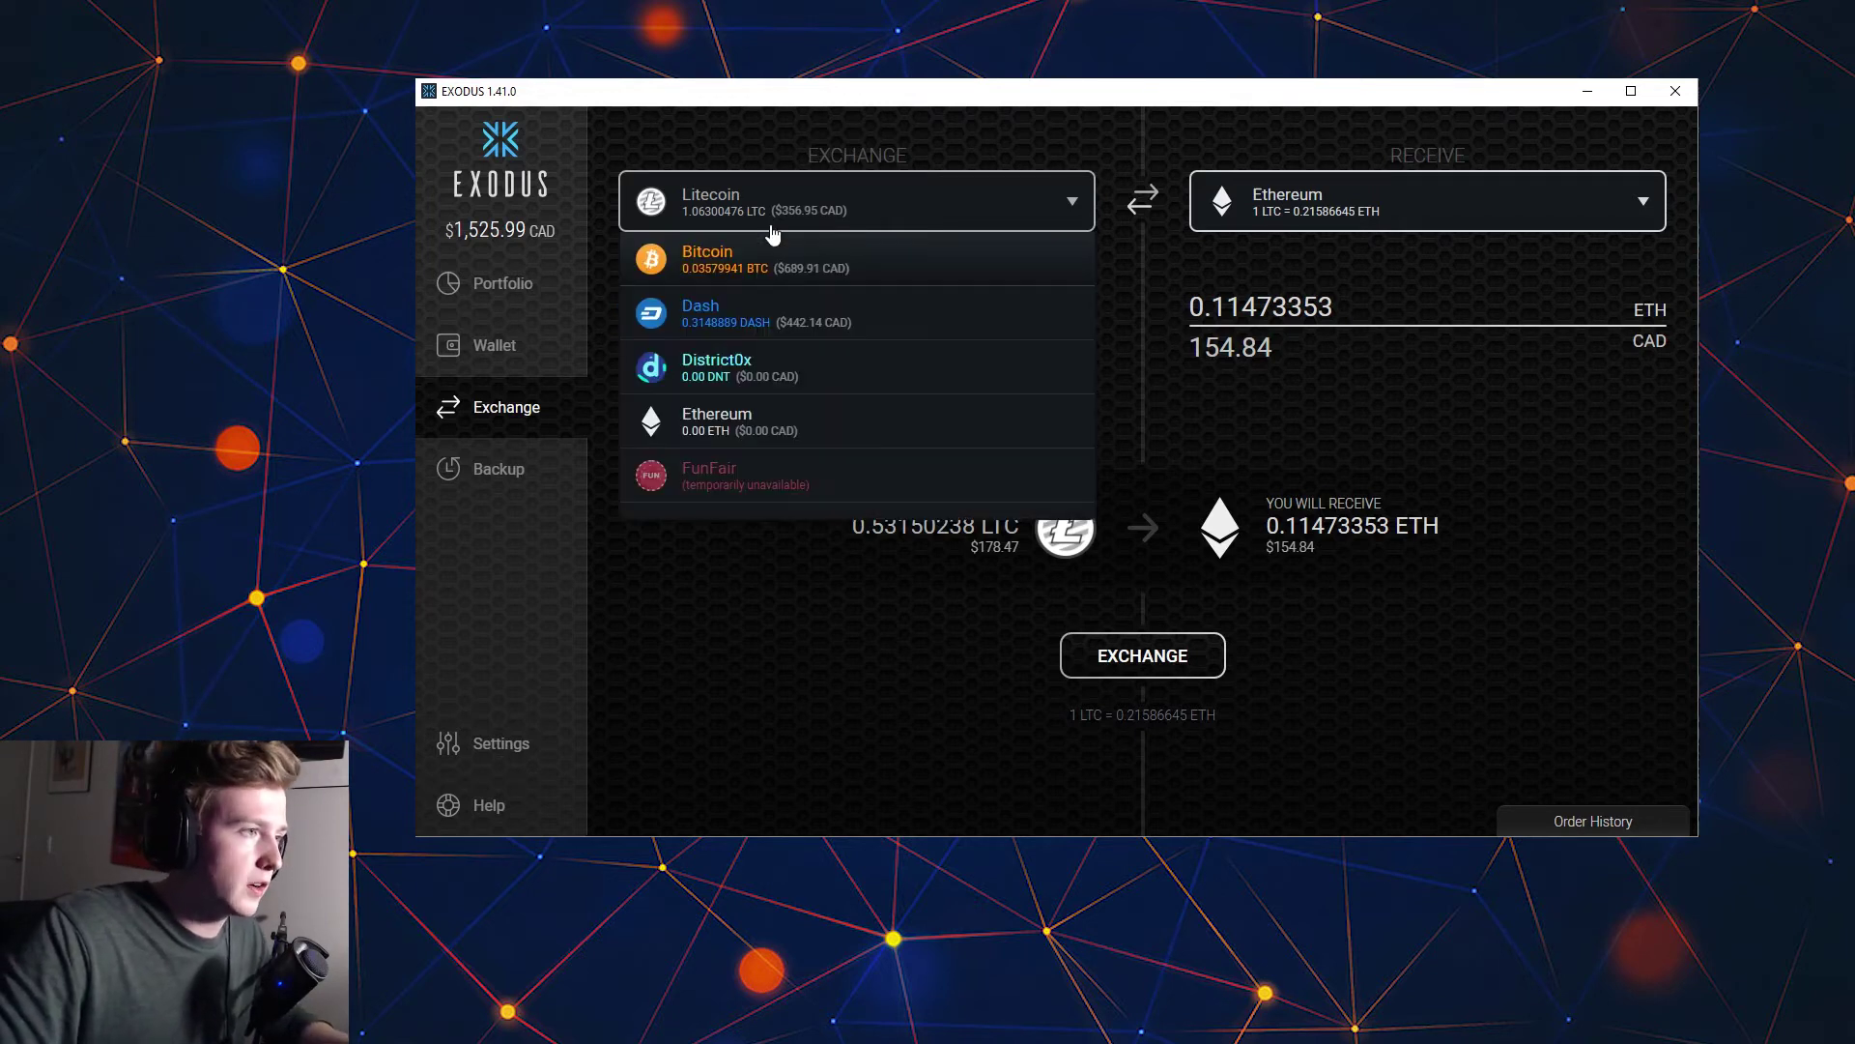
pyautogui.click(765, 253)
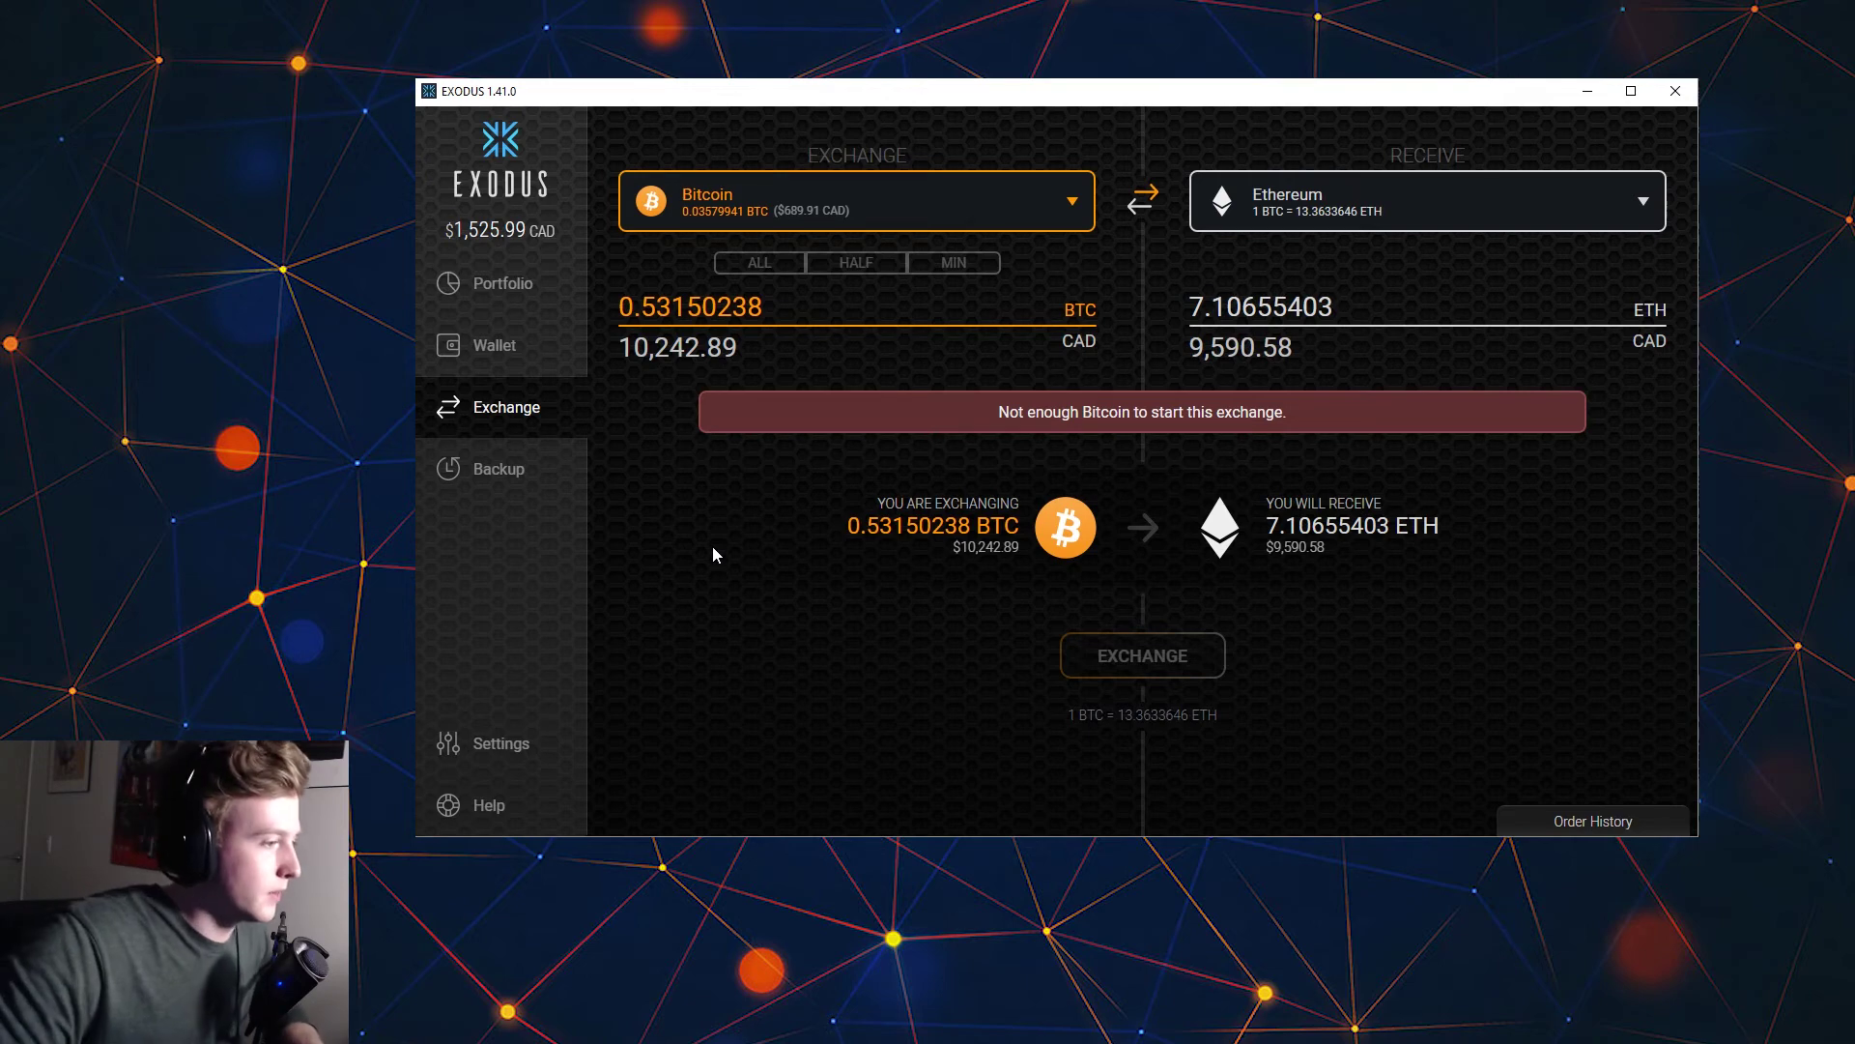
# Open the version 1.41.0 Help page and scroll through the FAQ list and back up.
pyautogui.click(483, 805)
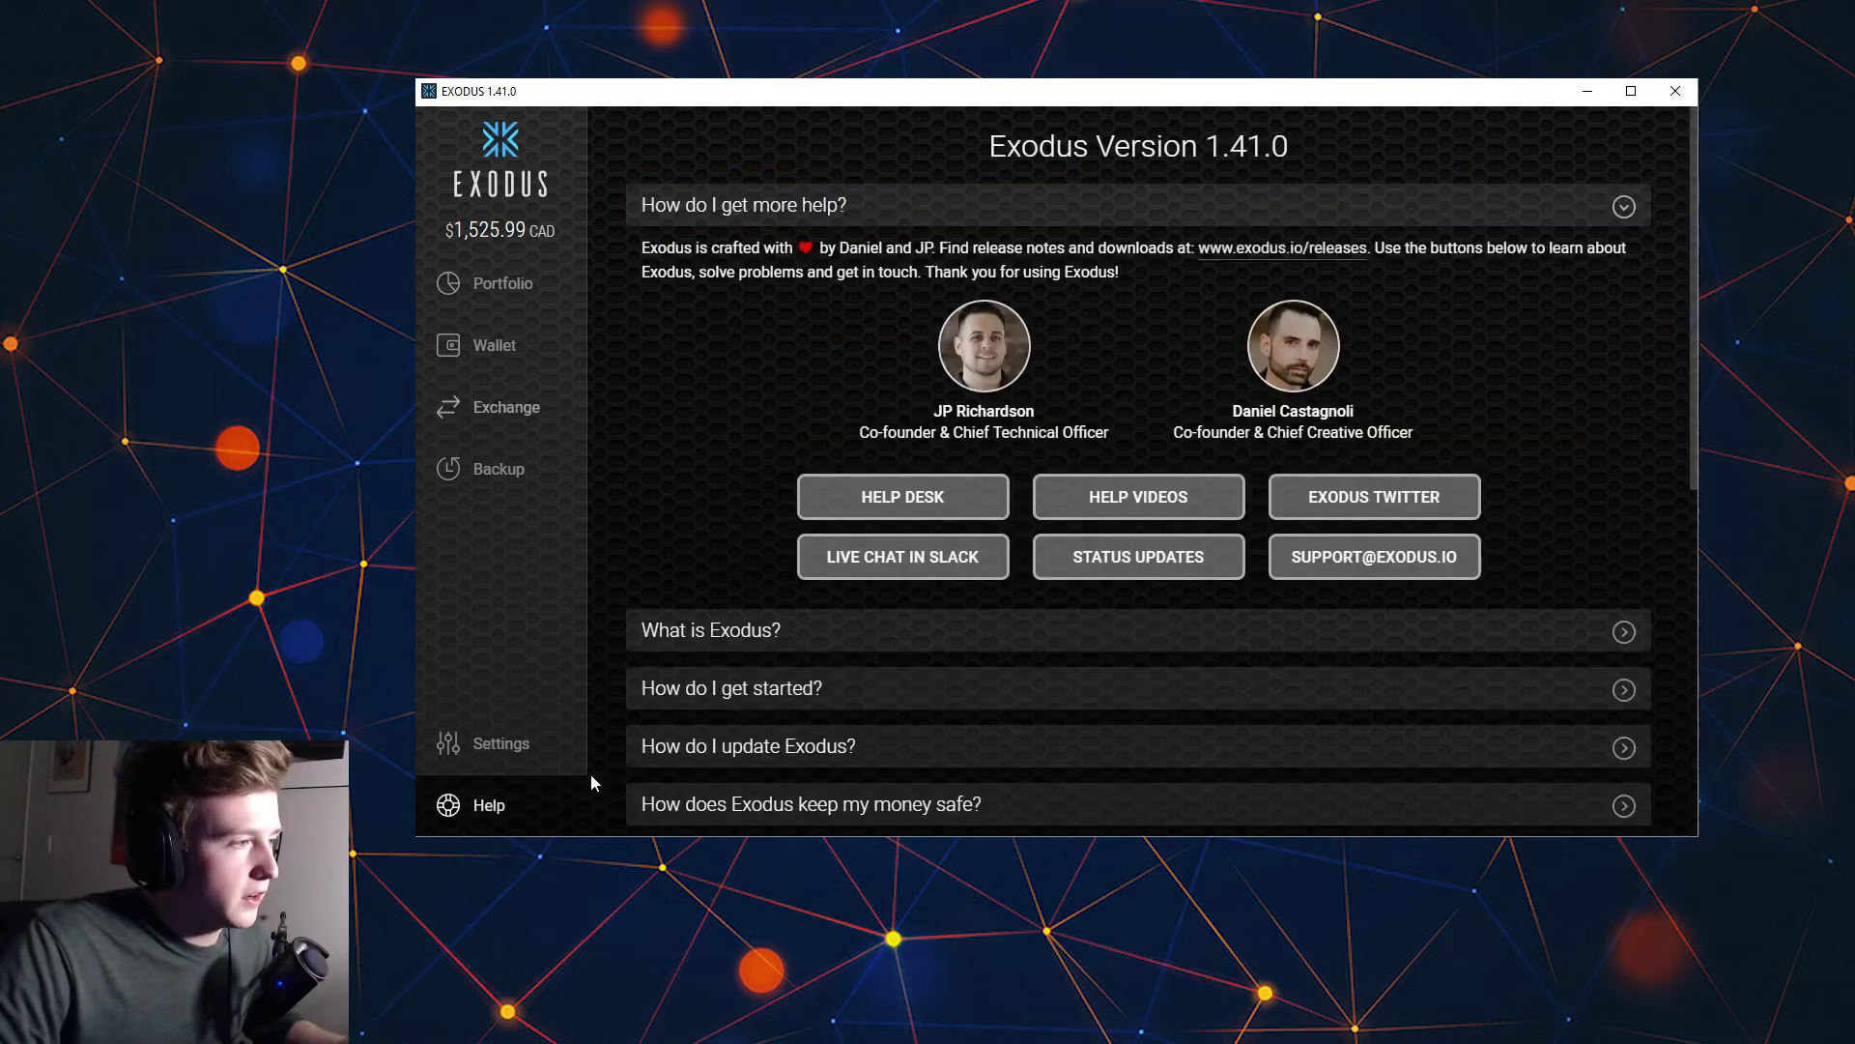
pyautogui.scroll(-4, 663, 498)
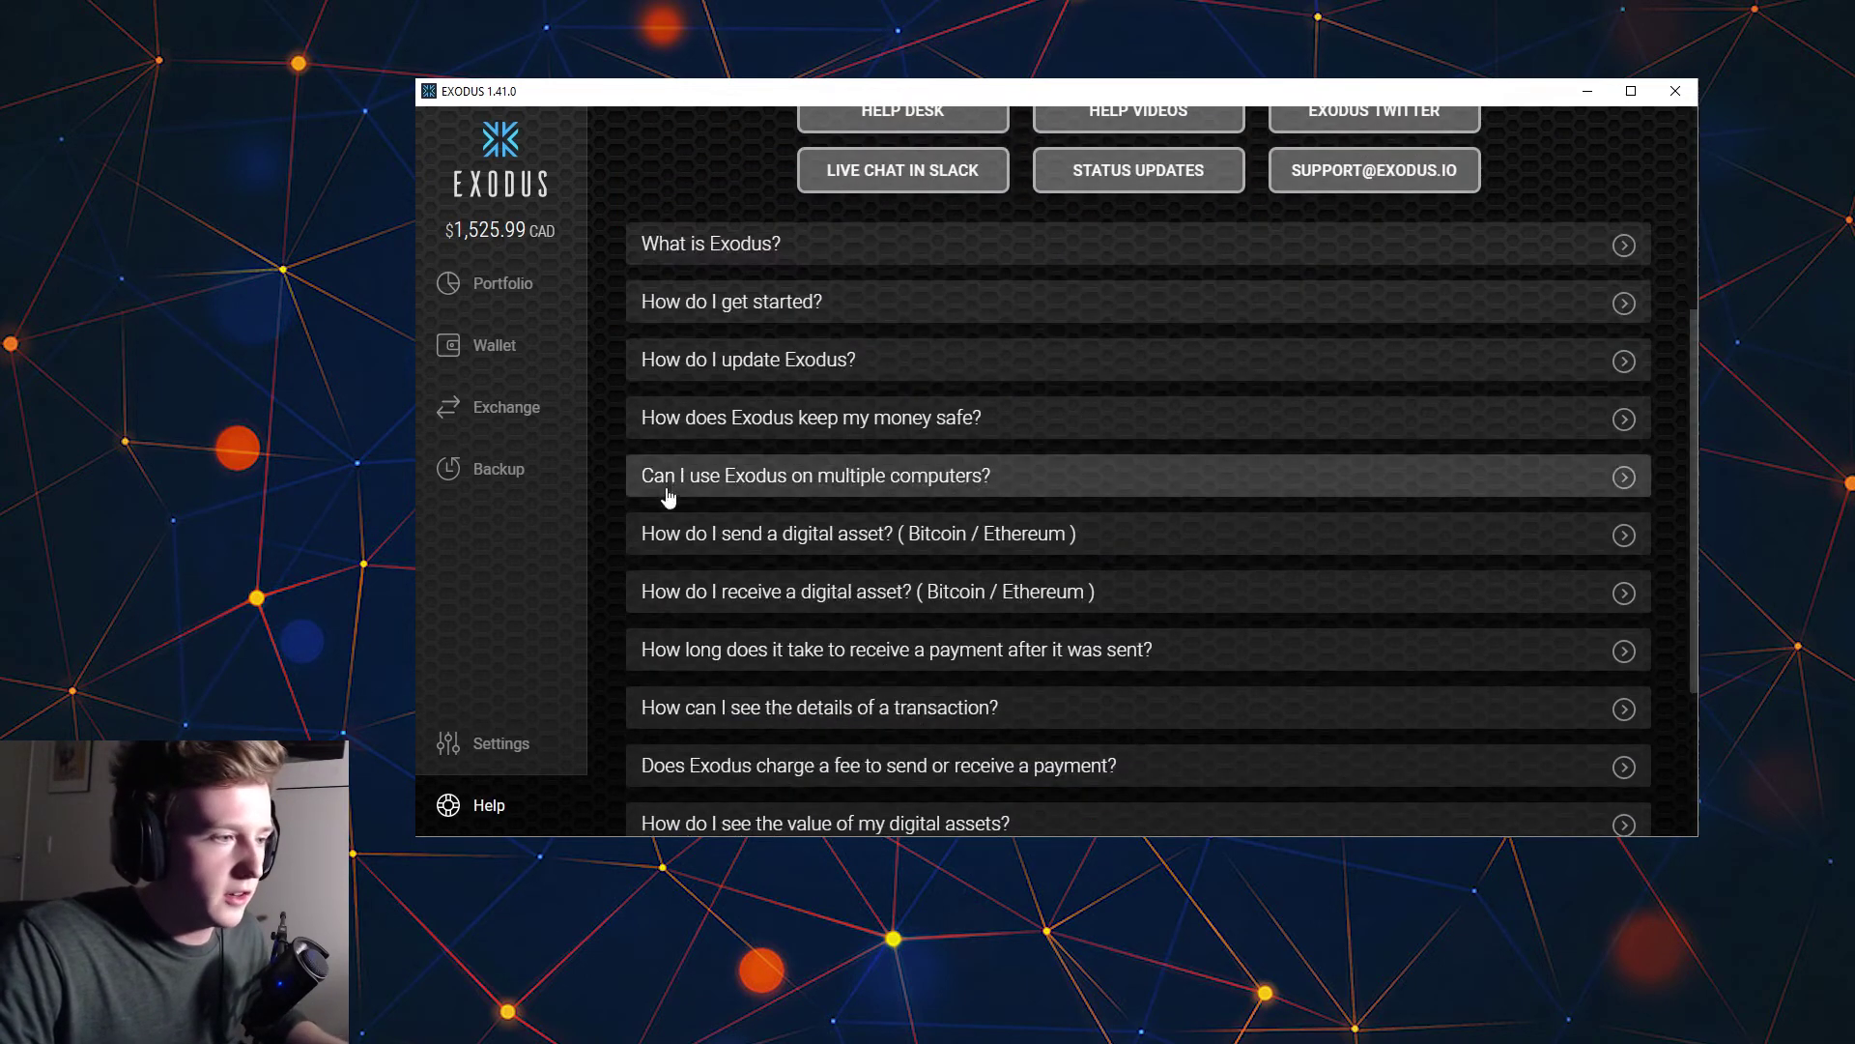
pyautogui.scroll(-1, 1063, 483)
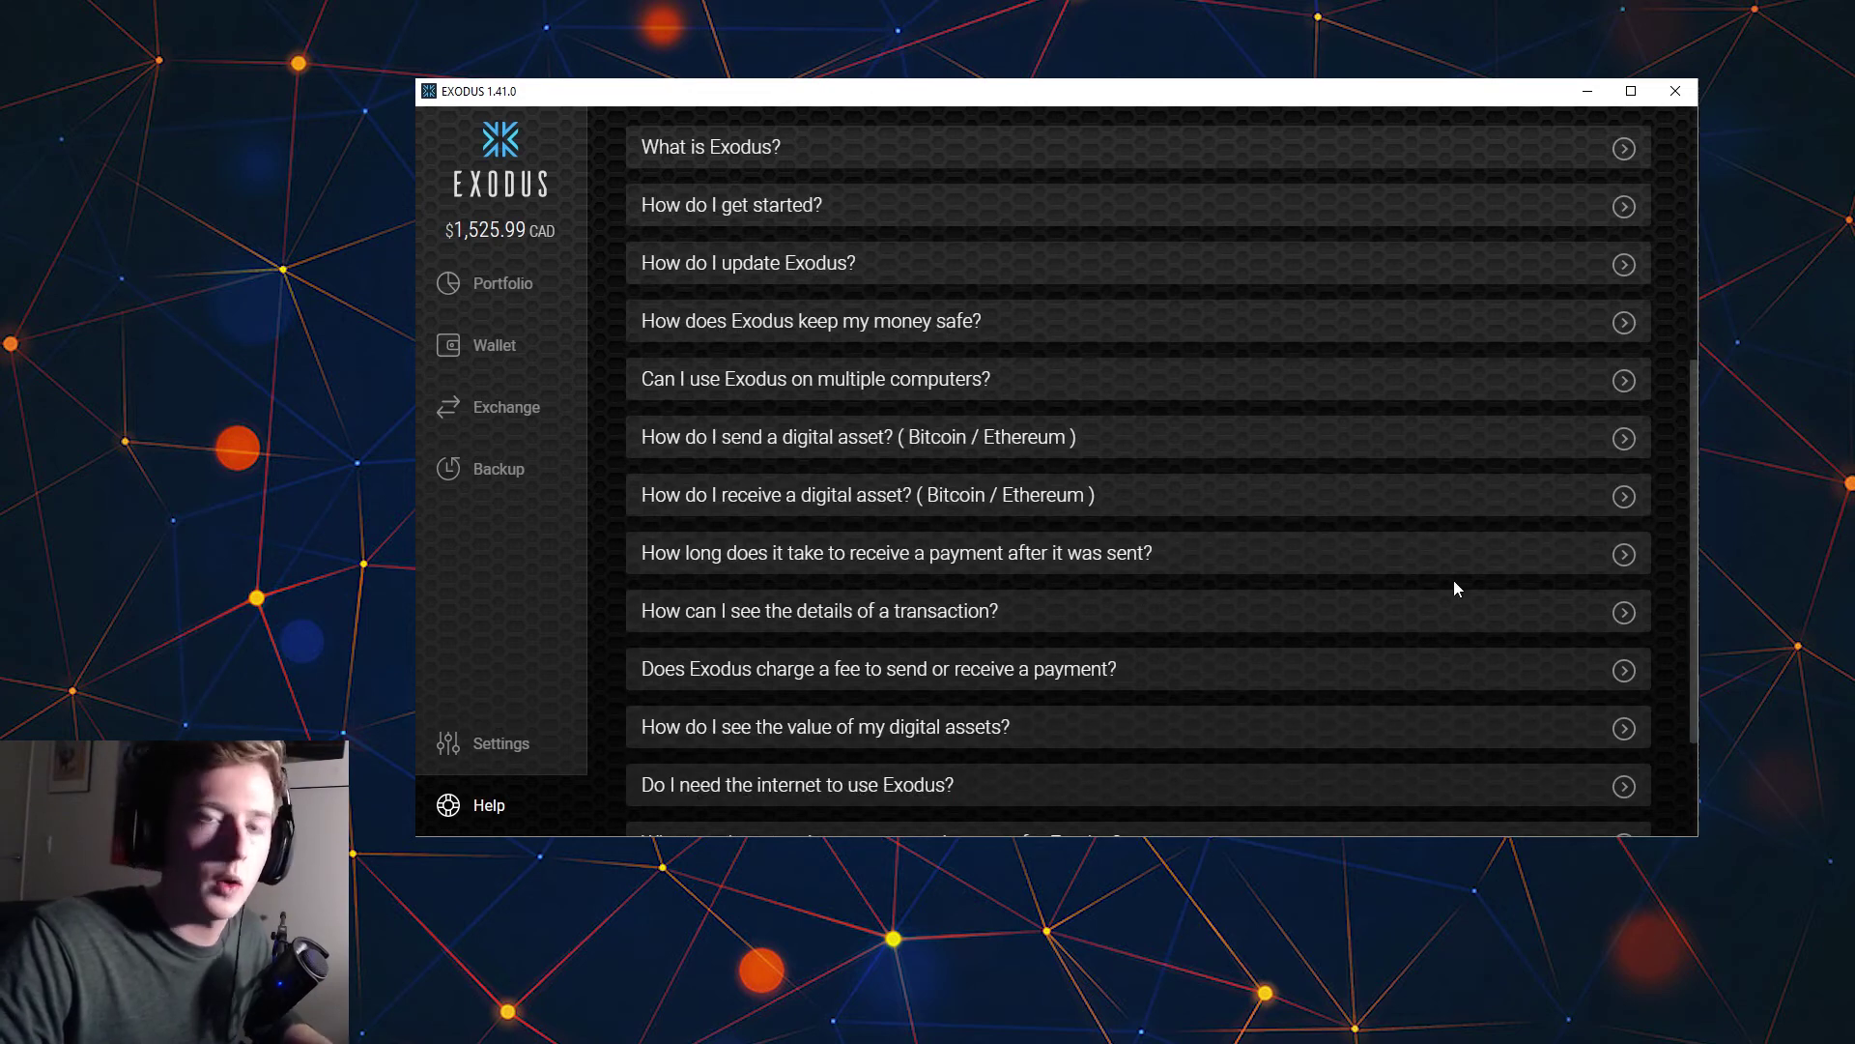
pyautogui.scroll(4, 1454, 580)
pyautogui.scroll(1, 1456, 591)
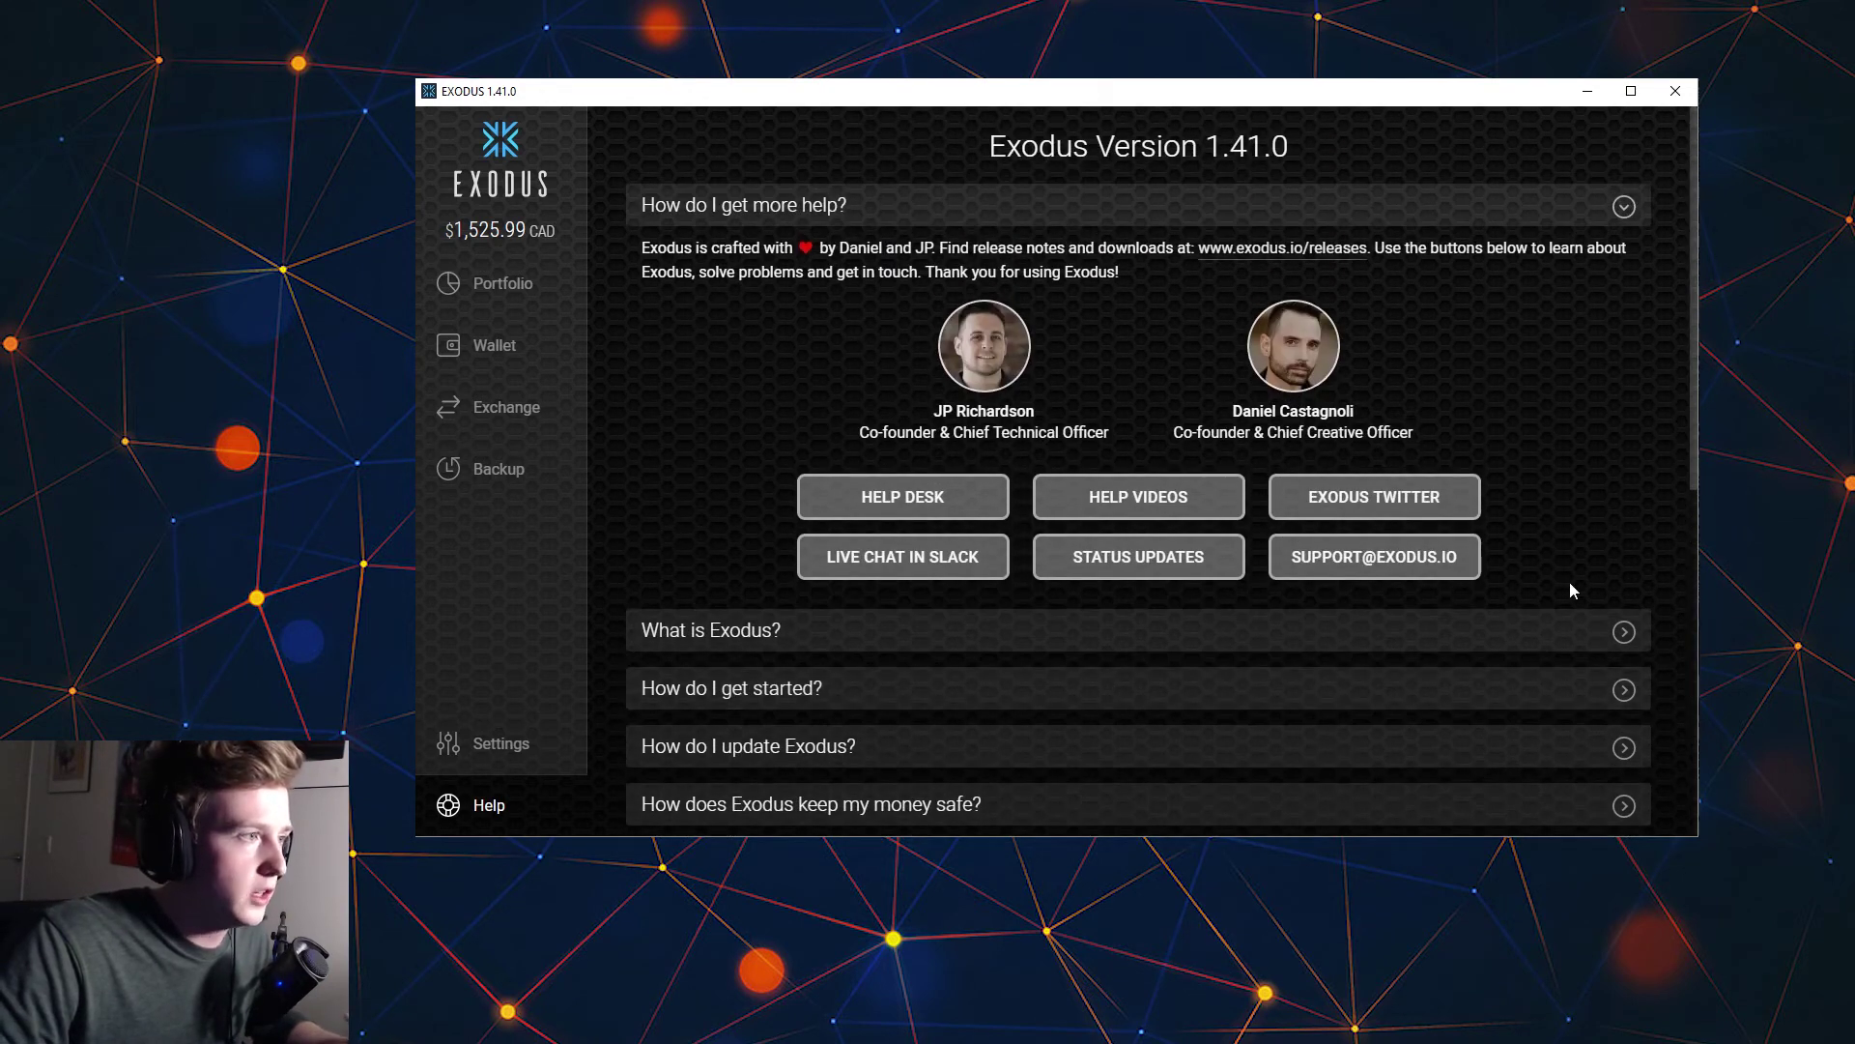